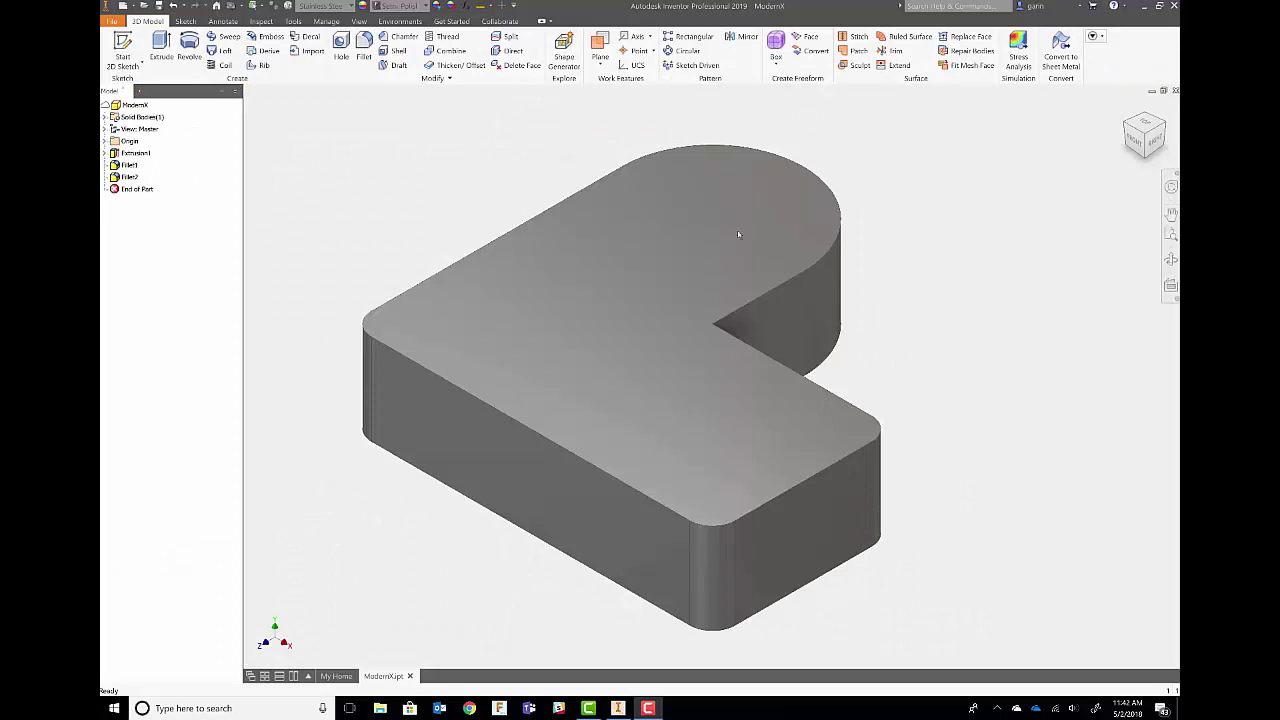
# Step: Start the Hole command, then dock, float, stack and resize its Properties panel
pyautogui.click(341, 45)
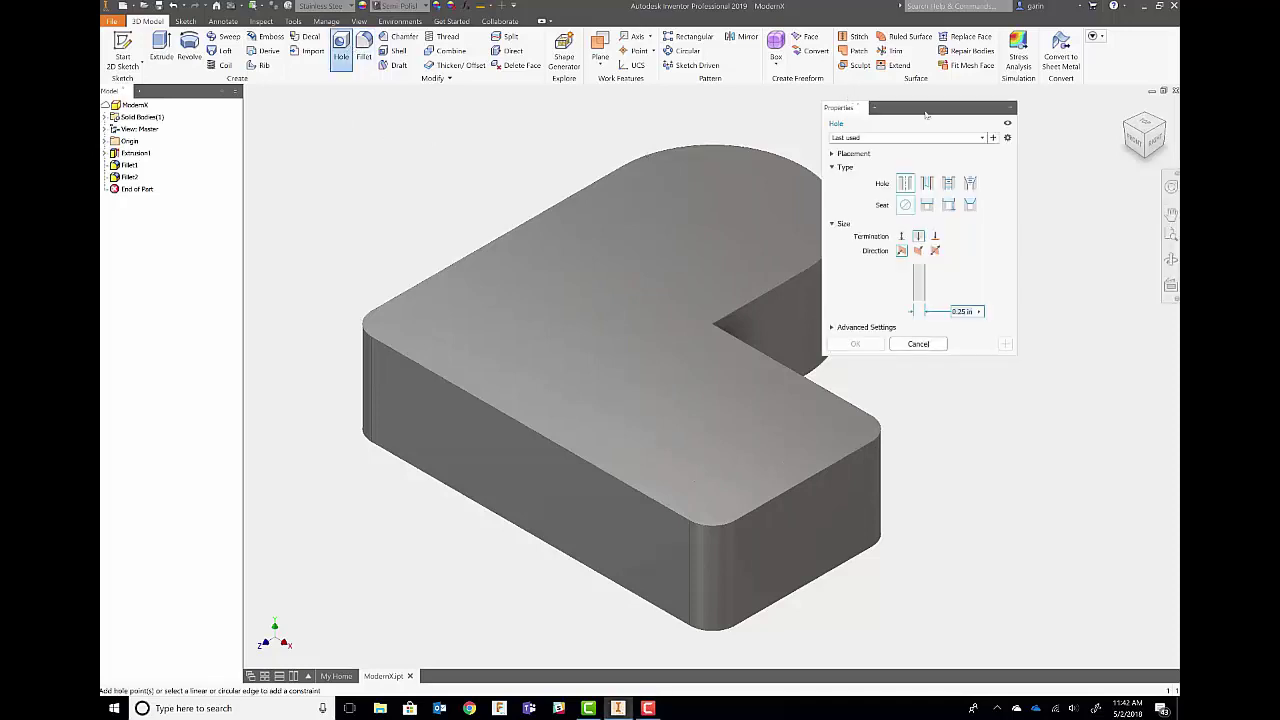
pyautogui.moveTo(928, 117); pyautogui.dragTo(945, 151)
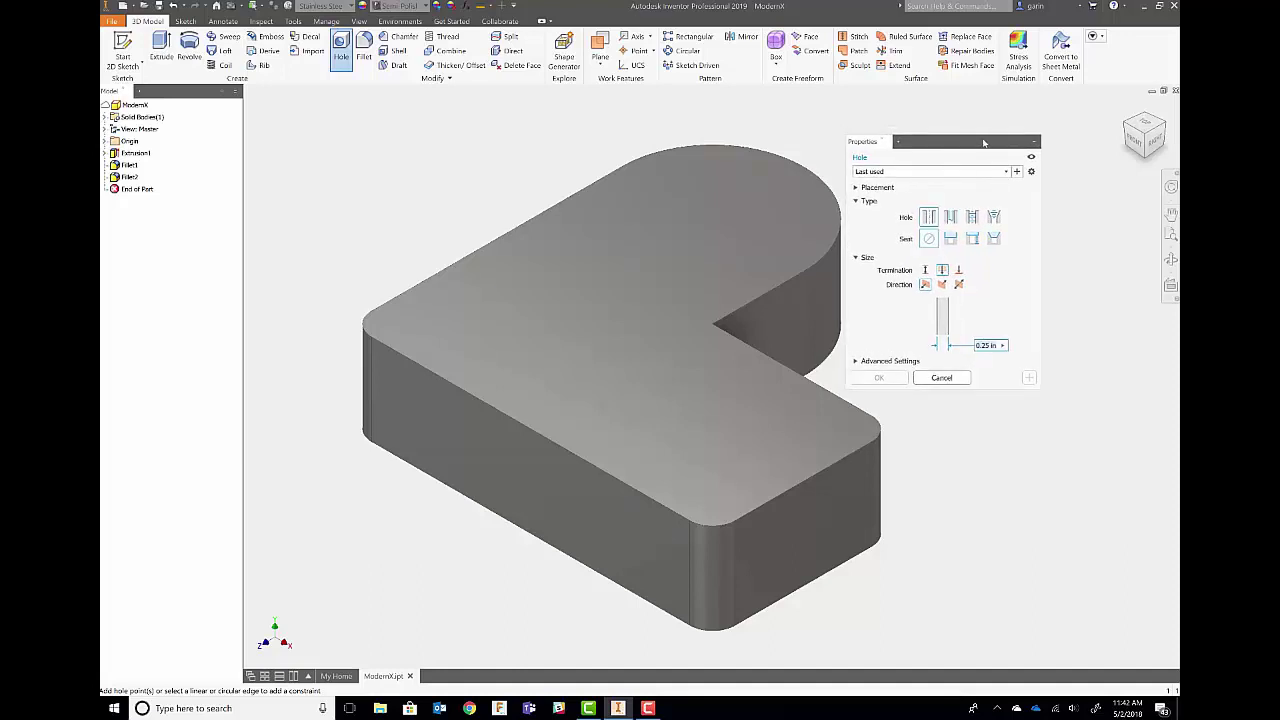
pyautogui.moveTo(983, 142); pyautogui.dragTo(1140, 390)
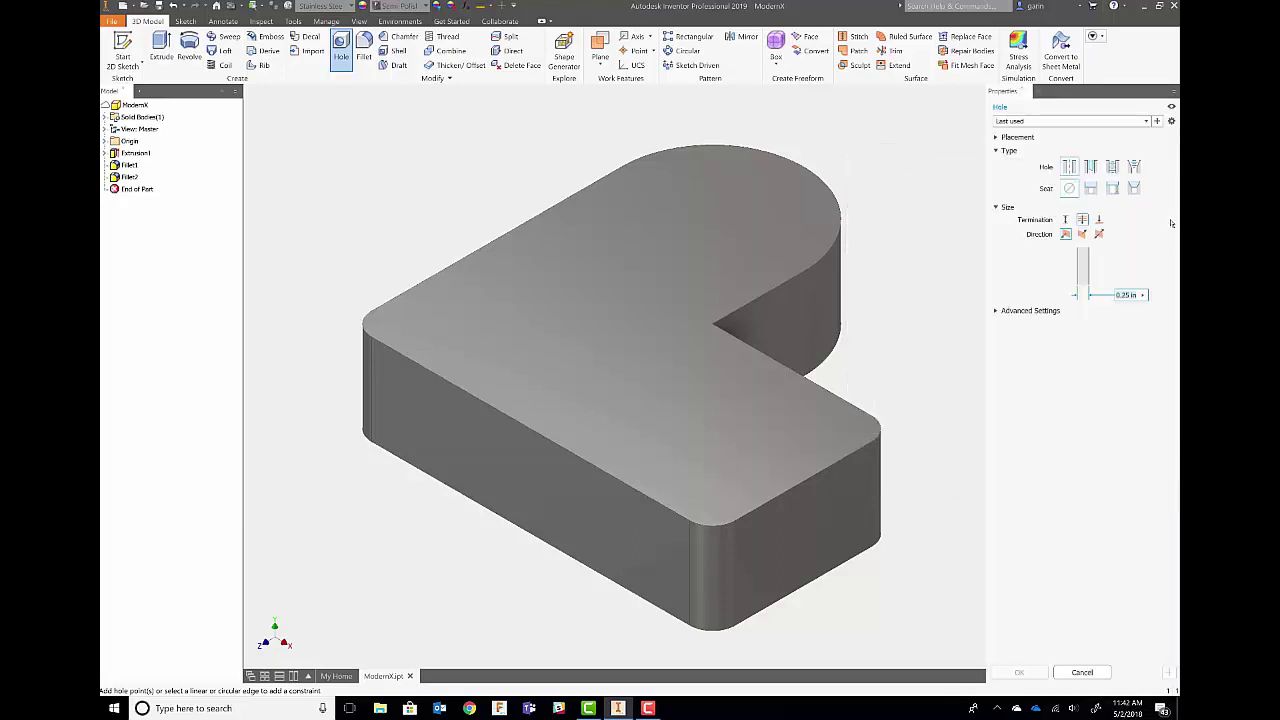
pyautogui.doubleClick(1050, 91)
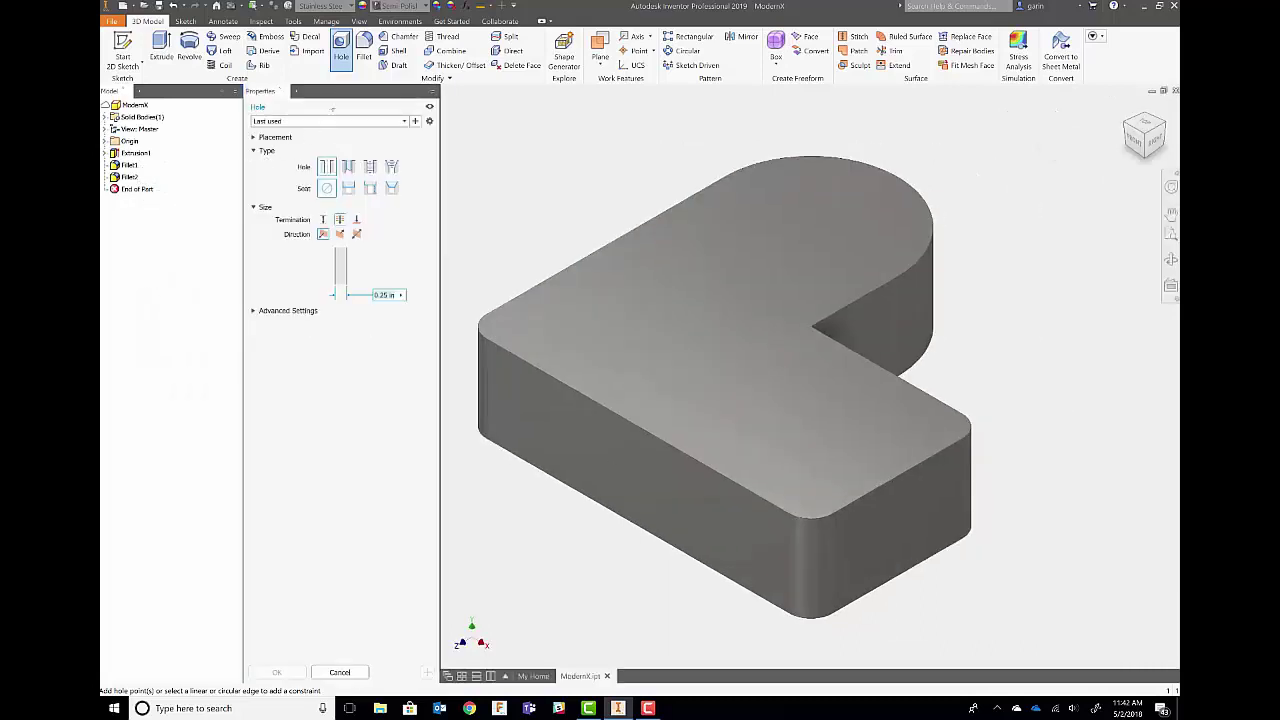
pyautogui.moveTo(336, 94); pyautogui.dragTo(176, 672)
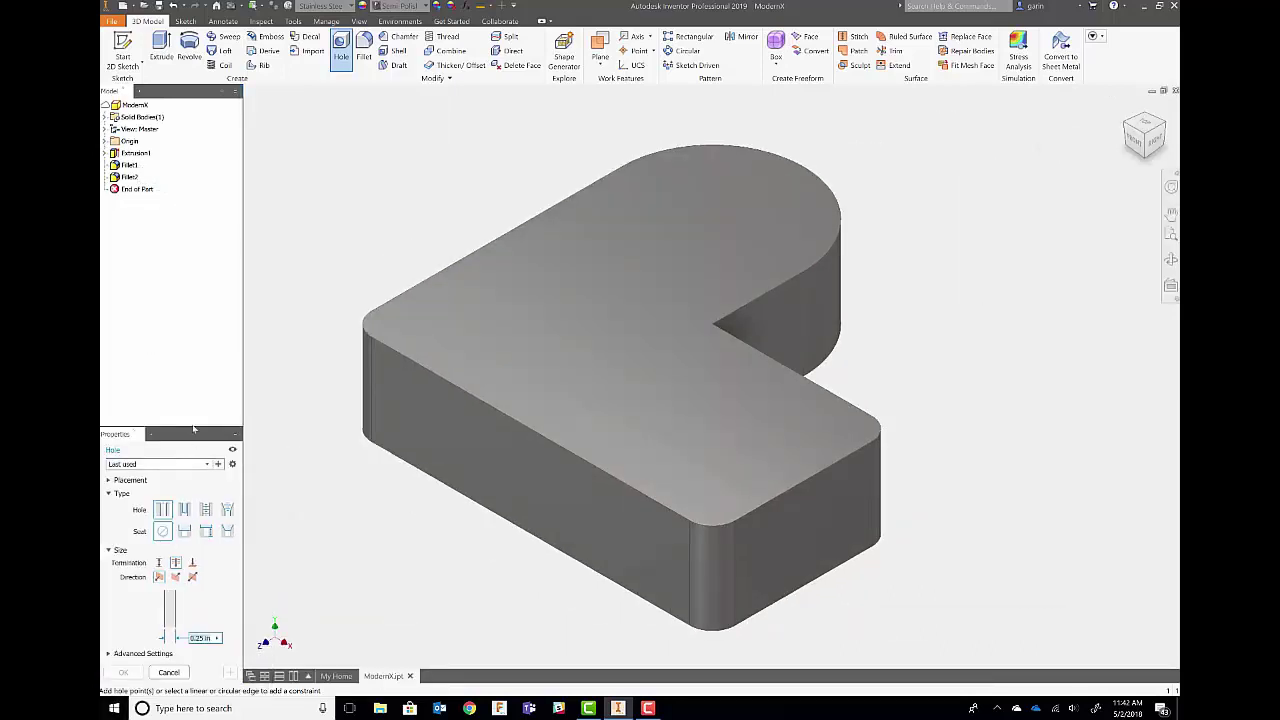
pyautogui.moveTo(194, 429); pyautogui.dragTo(941, 133)
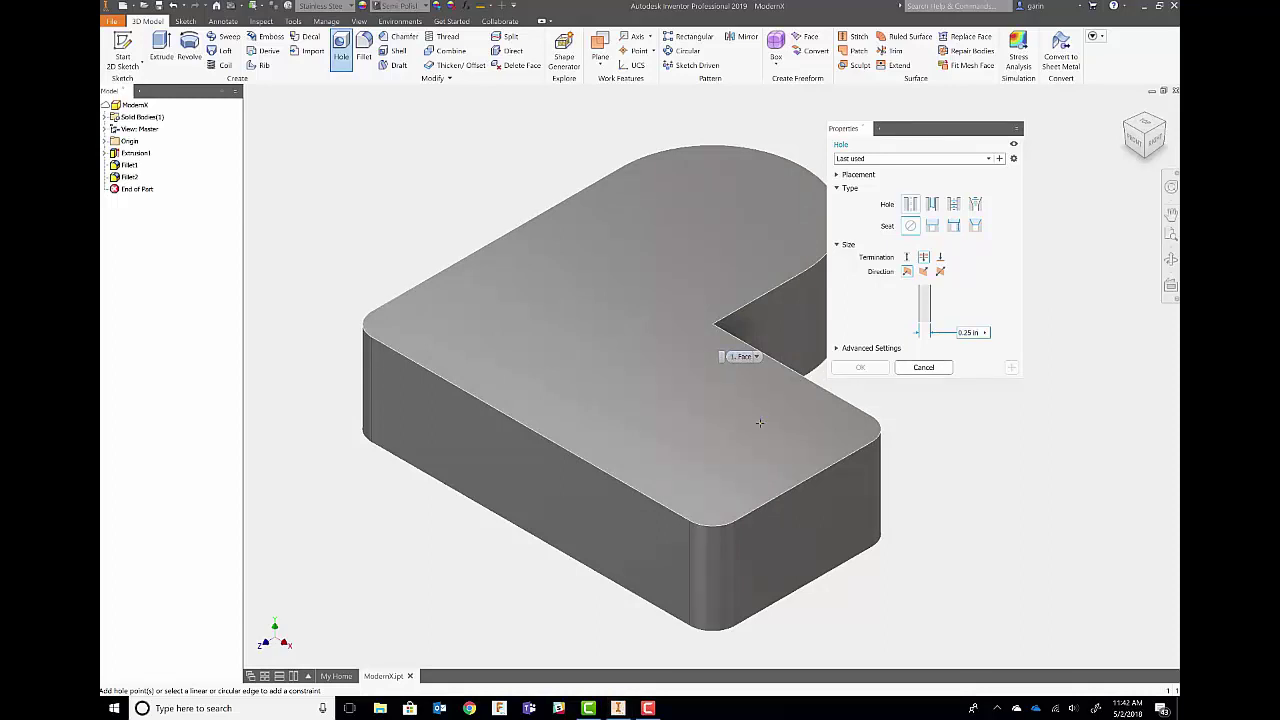
# Step: Place a hole point on the top face and try the 1/4" Through and 1/4" CB presets
pyautogui.click(681, 416)
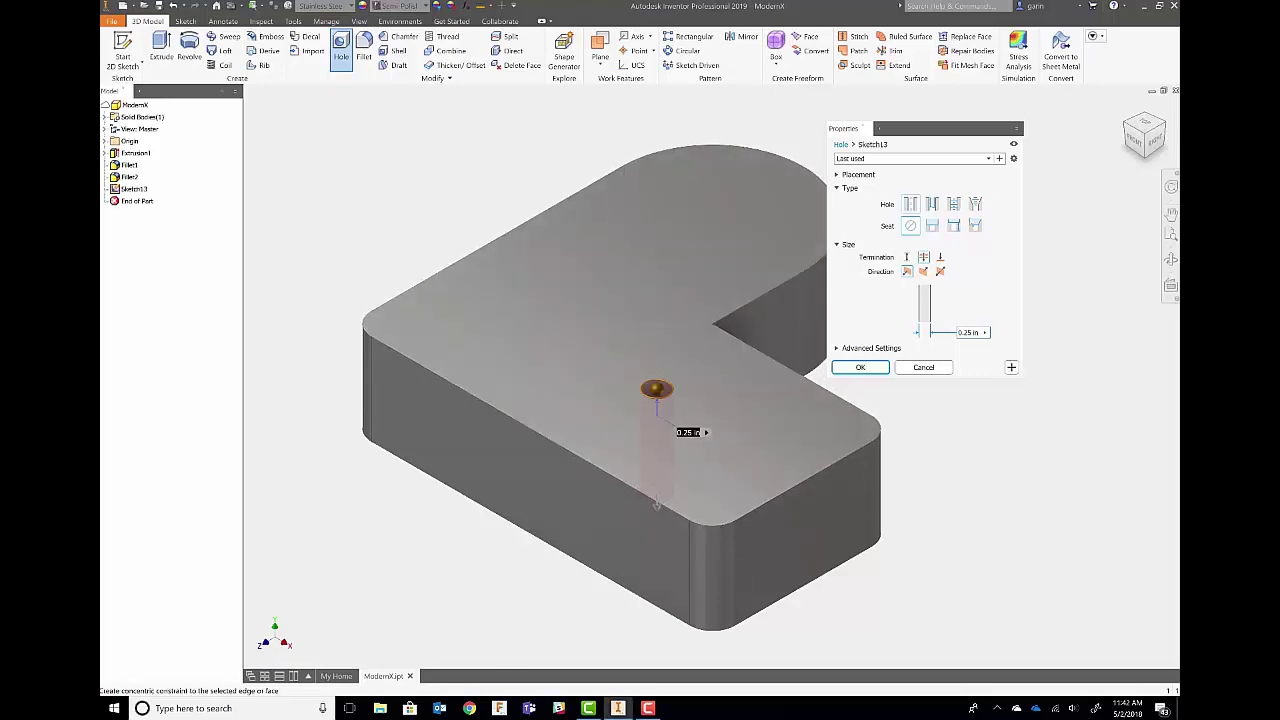
pyautogui.click(989, 159)
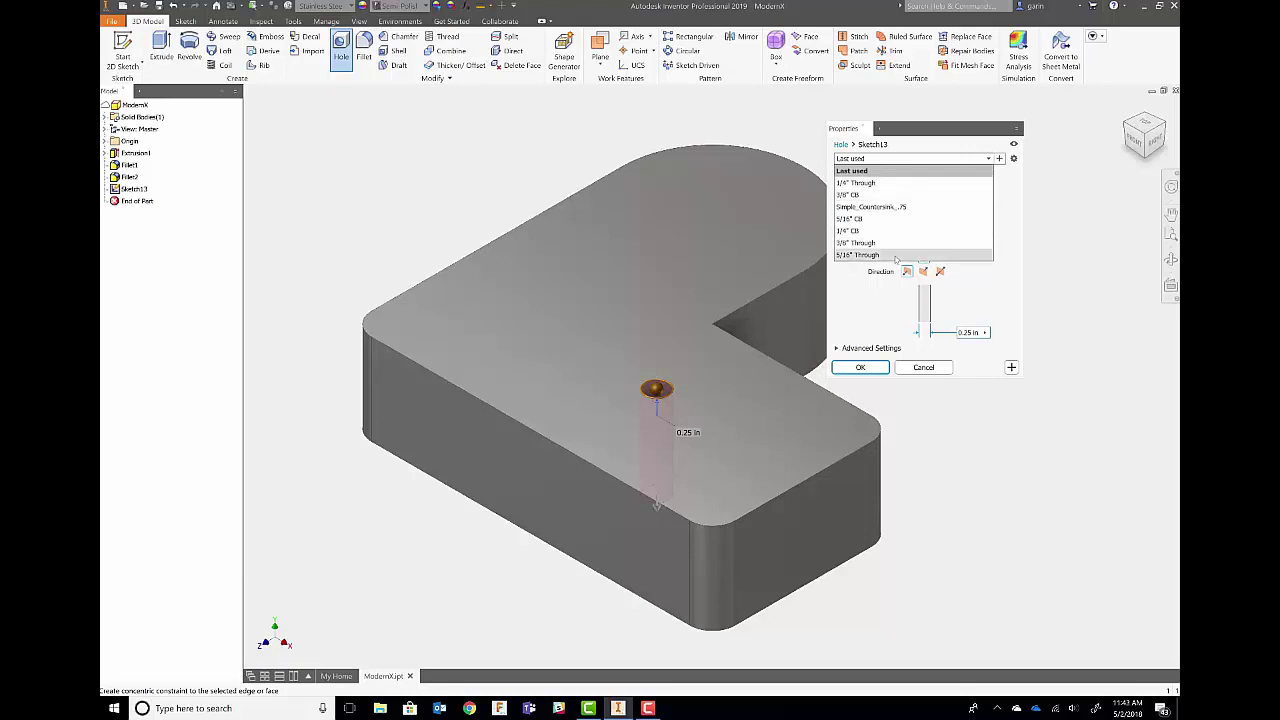
pyautogui.click(906, 184)
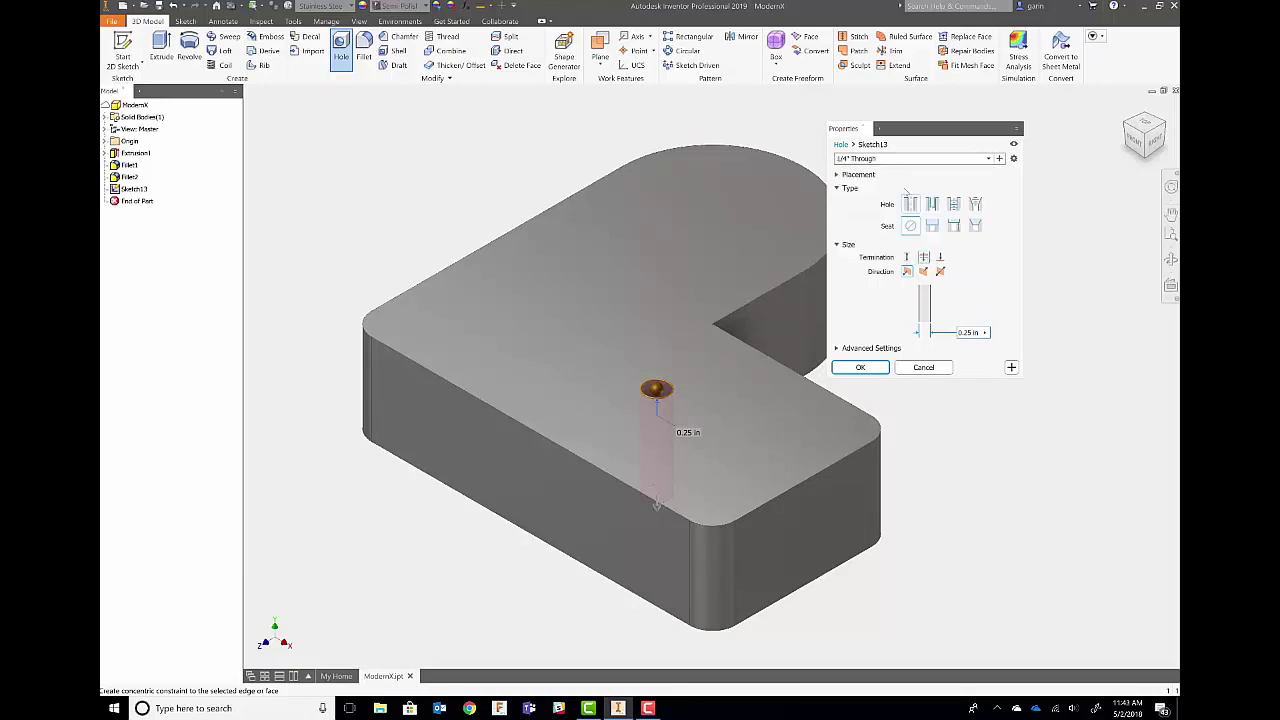
pyautogui.click(909, 159)
pyautogui.click(888, 233)
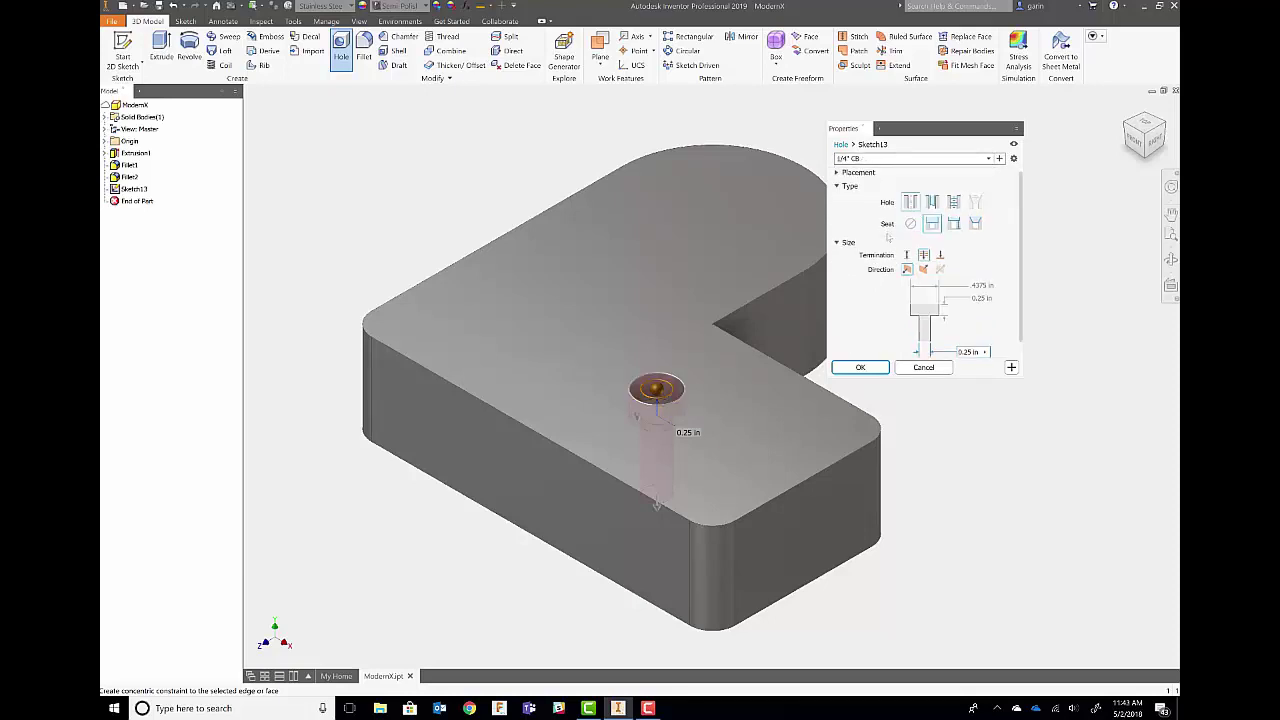
# Step: Keep the 1/4" CB preset but change its seat to an 82° countersink
pyautogui.click(912, 159)
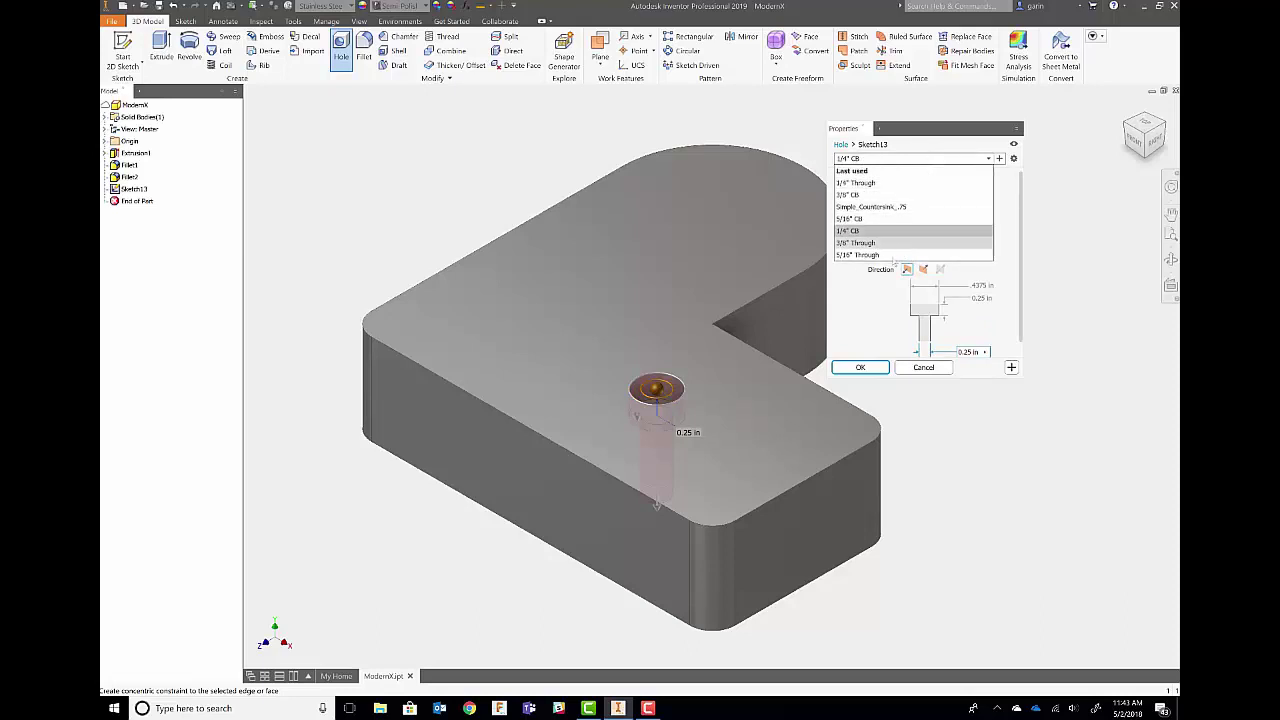
pyautogui.click(881, 313)
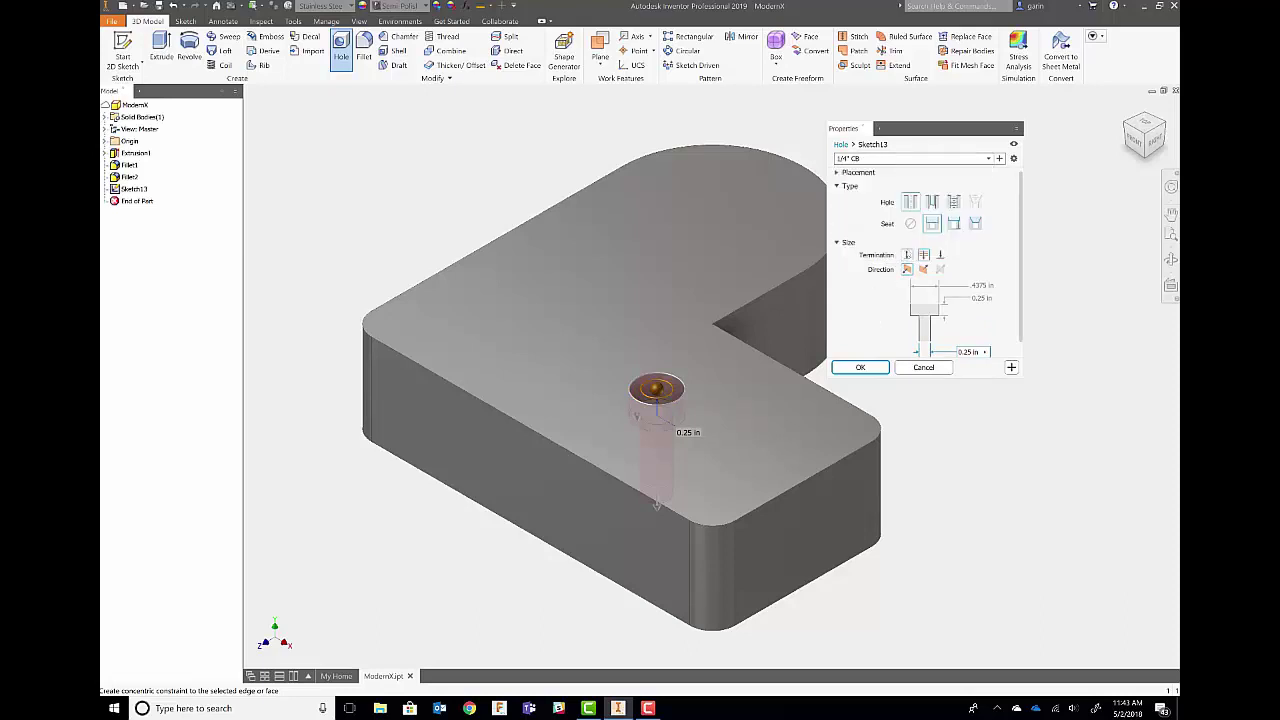
pyautogui.click(975, 223)
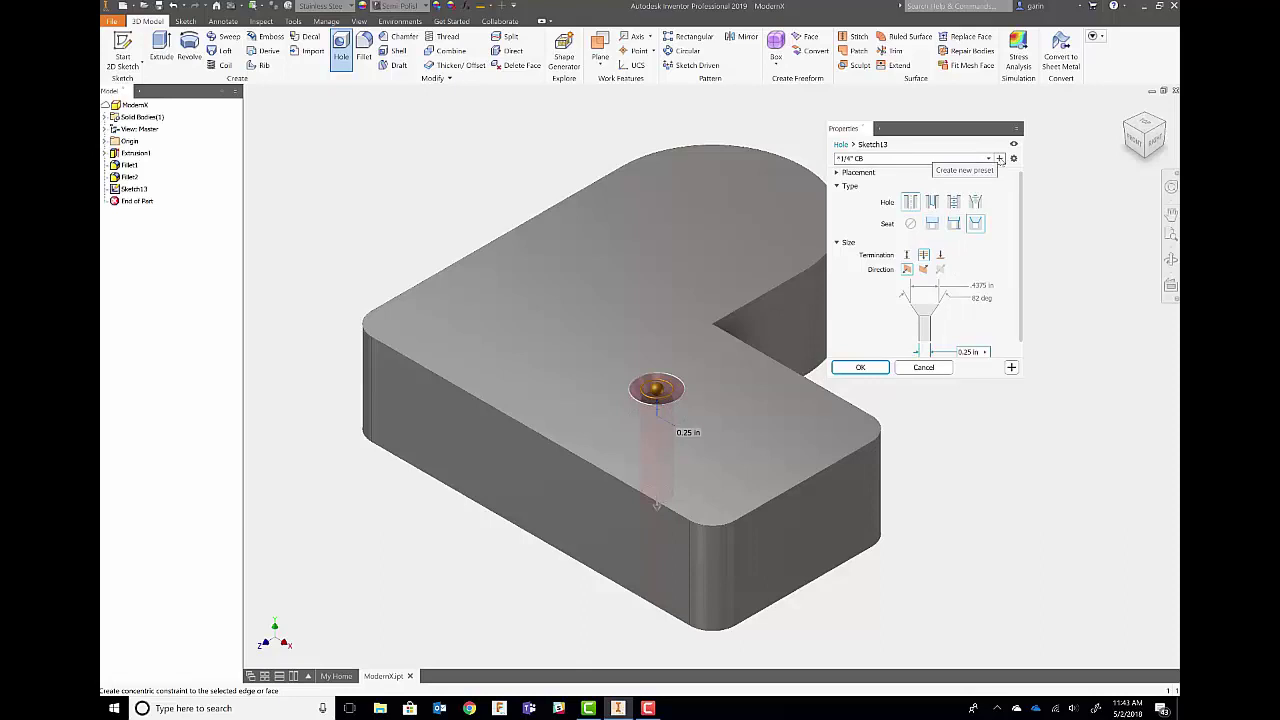
# Step: Save the current hole settings as a new preset named 1/4 CS
pyautogui.click(1000, 159)
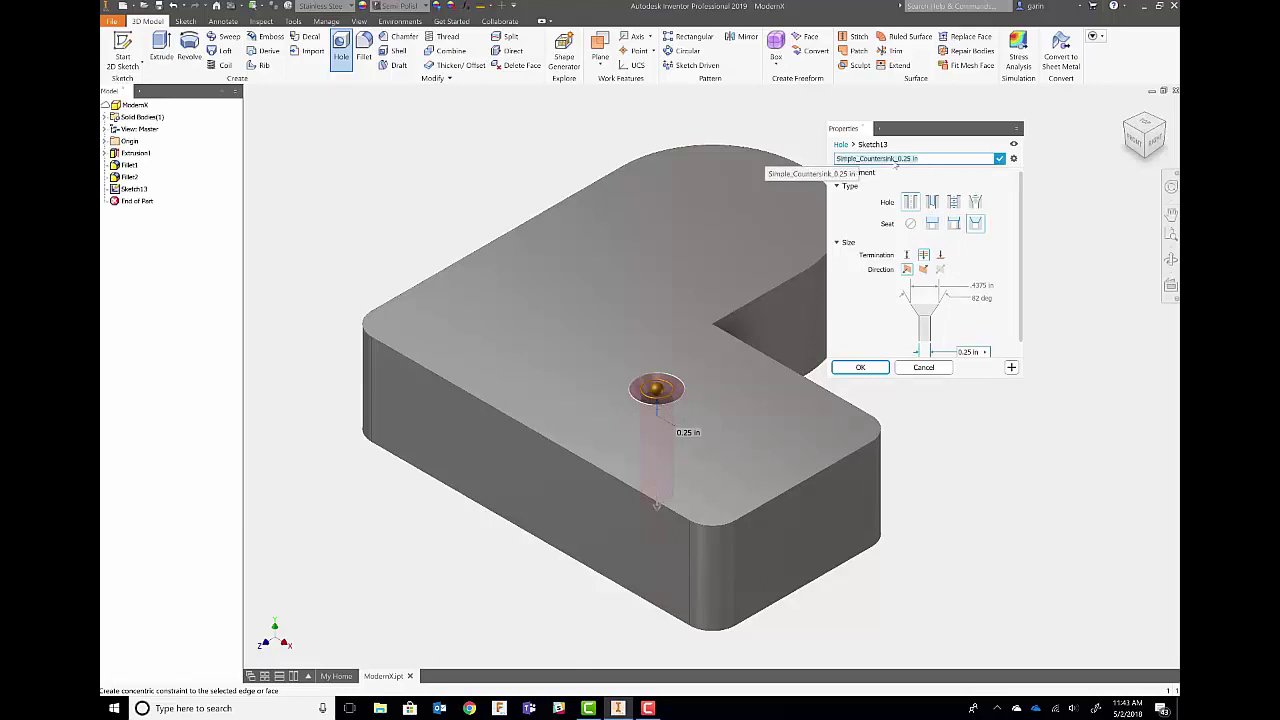
pyautogui.write('1/4 CS')
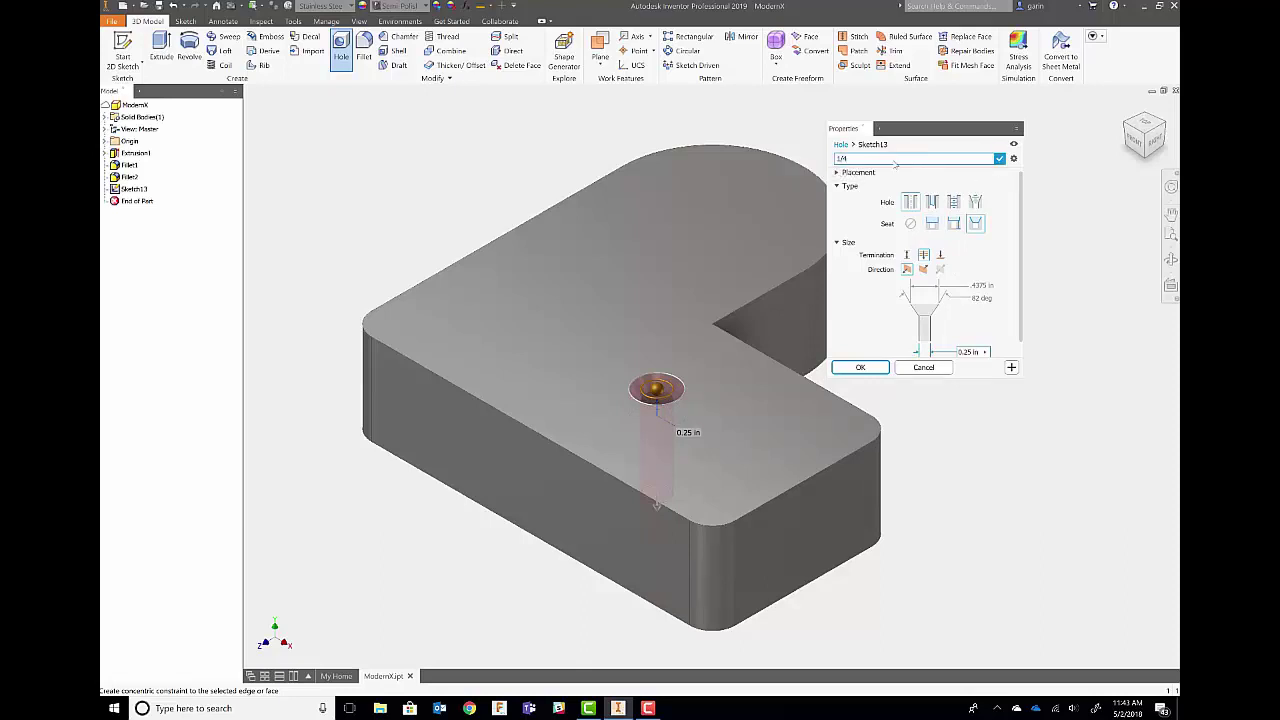
pyautogui.click(999, 159)
# Step: Switch the hole preset back to 1/4" CB
pyautogui.click(988, 158)
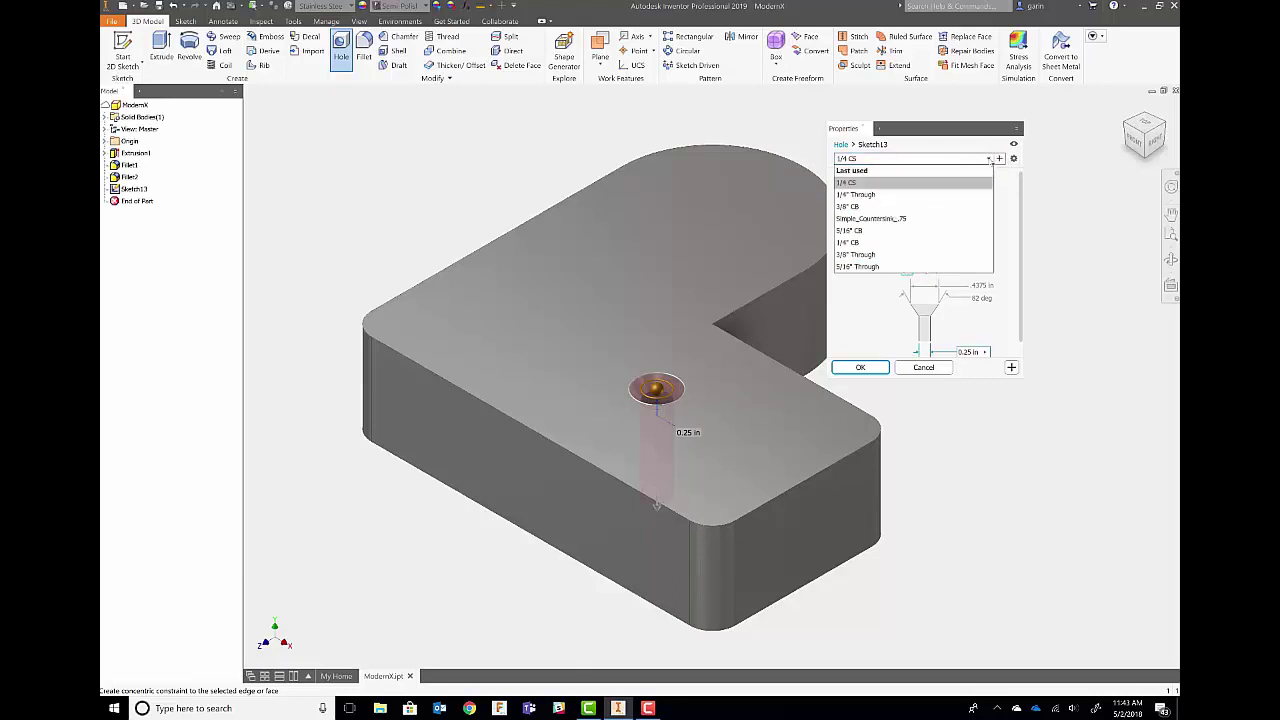
pyautogui.click(955, 195)
pyautogui.click(988, 160)
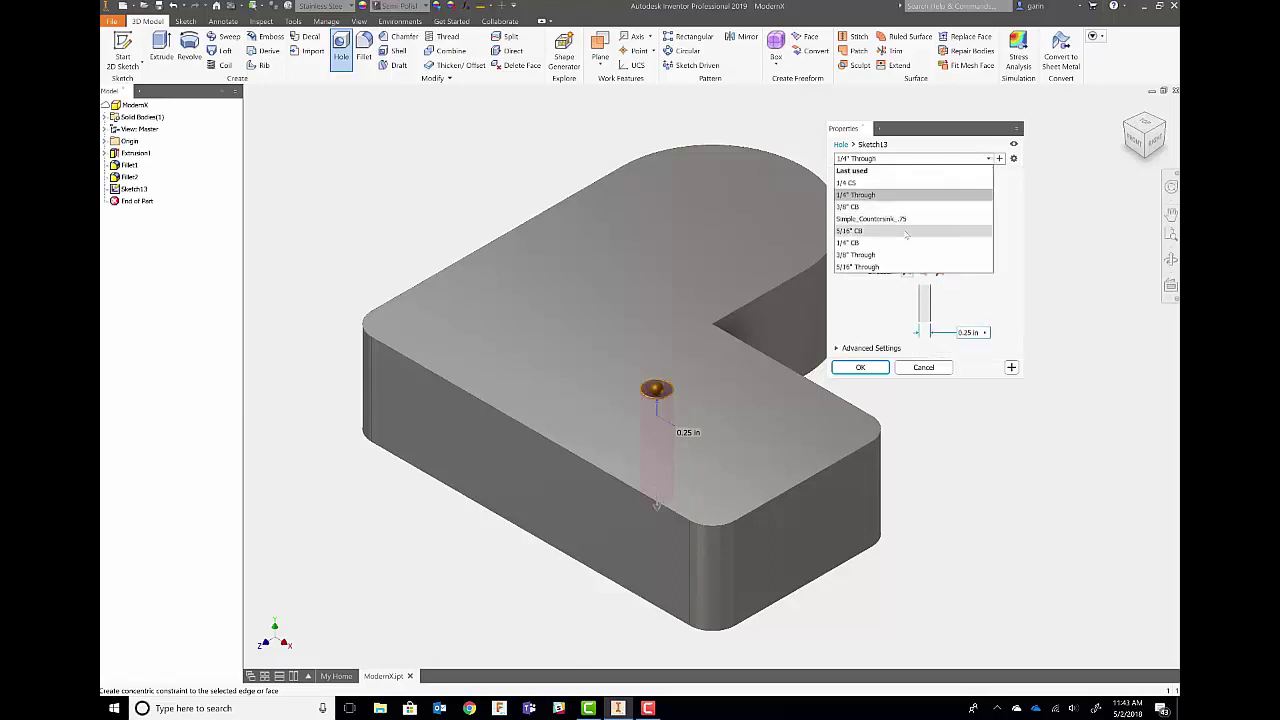
pyautogui.click(850, 242)
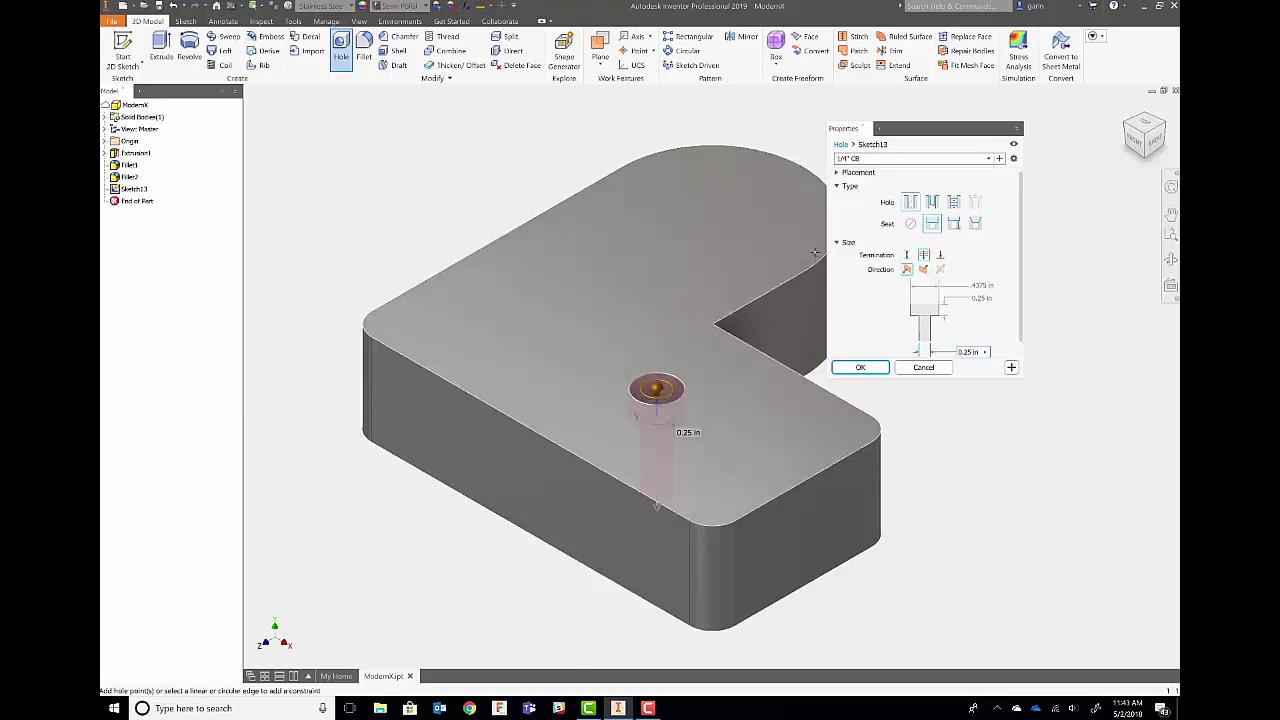
# Step: Center 1/4" CB holes on the front rounded corner, right rounded corner and rounded end
pyautogui.moveTo(815, 252)
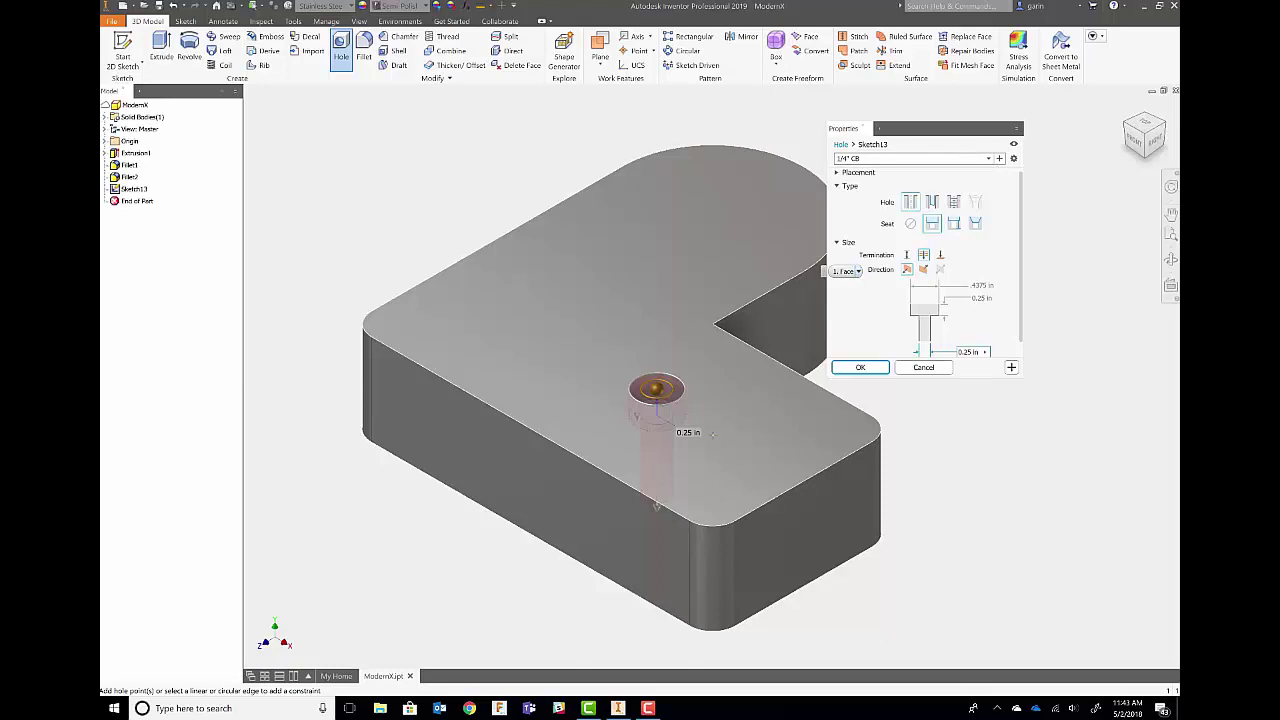
pyautogui.click(713, 530)
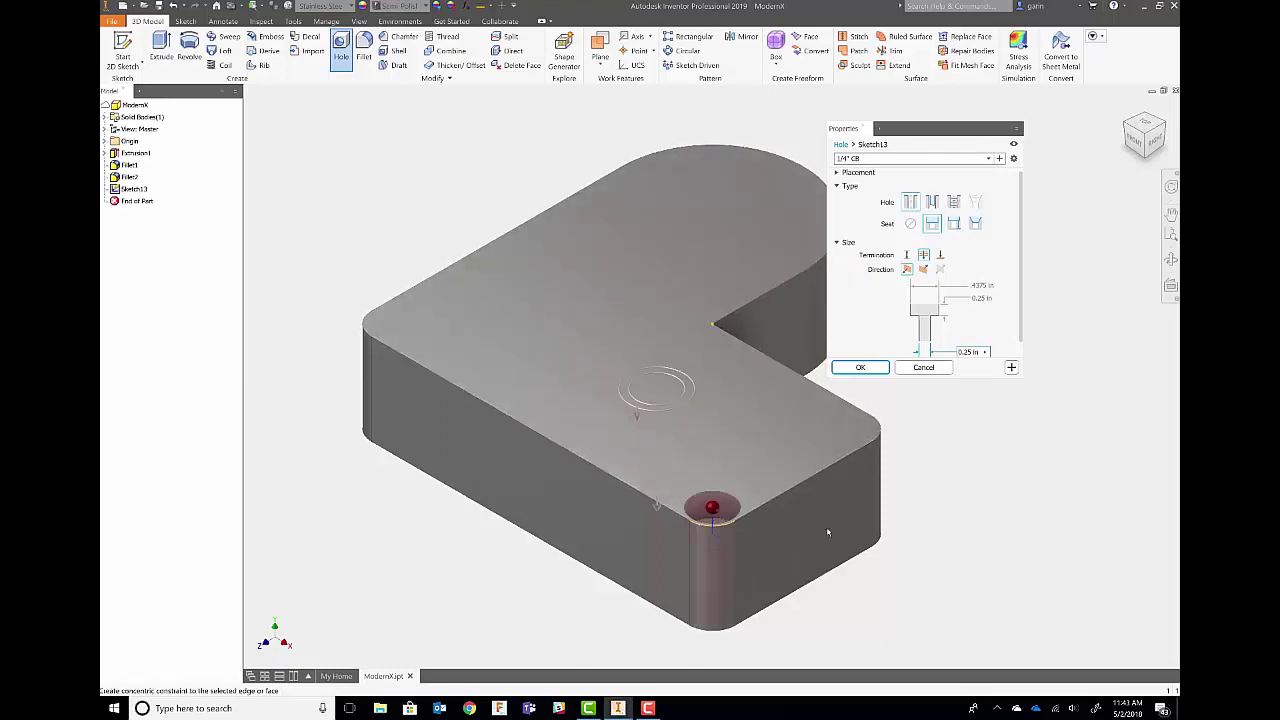
pyautogui.click(884, 467)
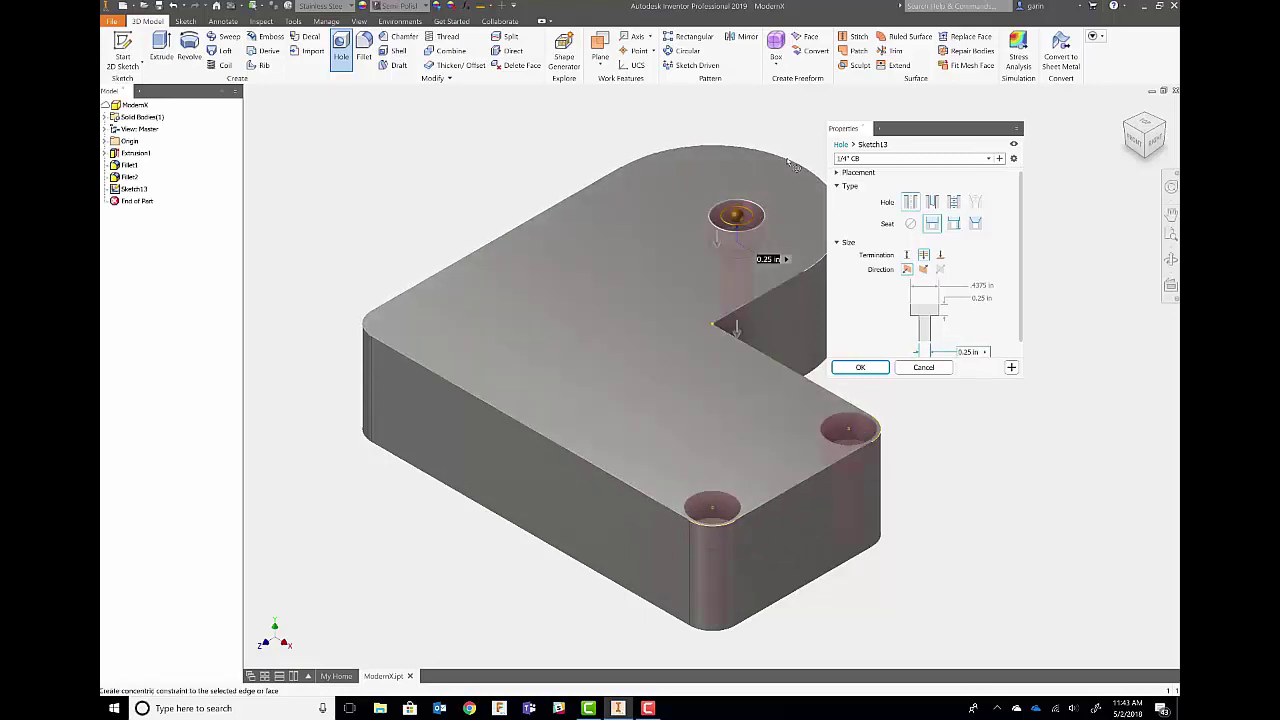
pyautogui.click(792, 156)
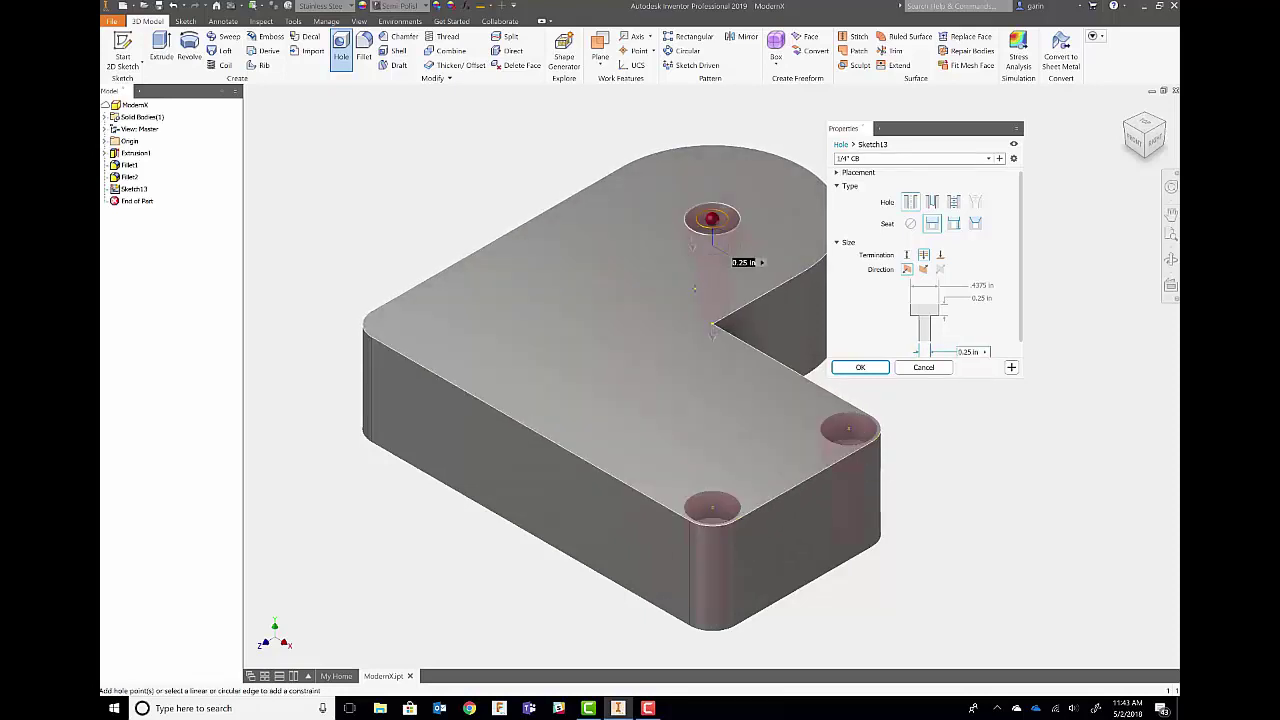
pyautogui.click(950, 159)
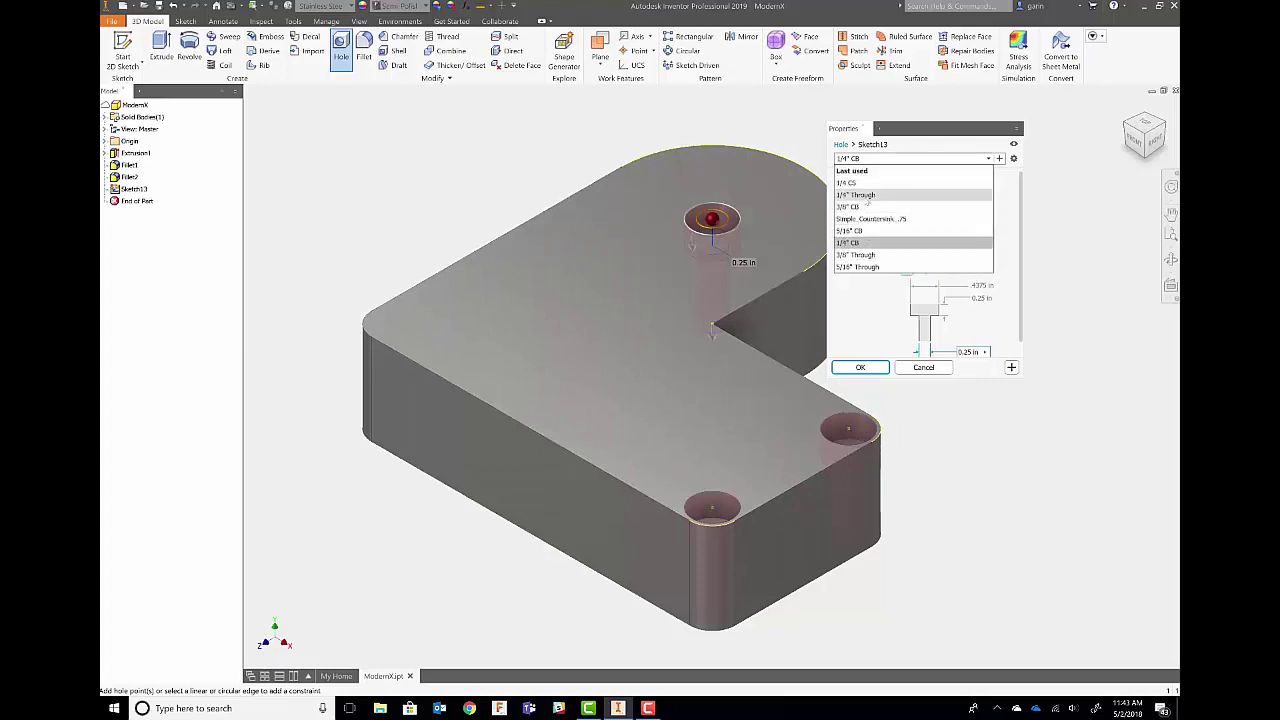
# Step: Change the three holes to the 1/4" Through preset and open Sketch13 for editing
pyautogui.click(864, 196)
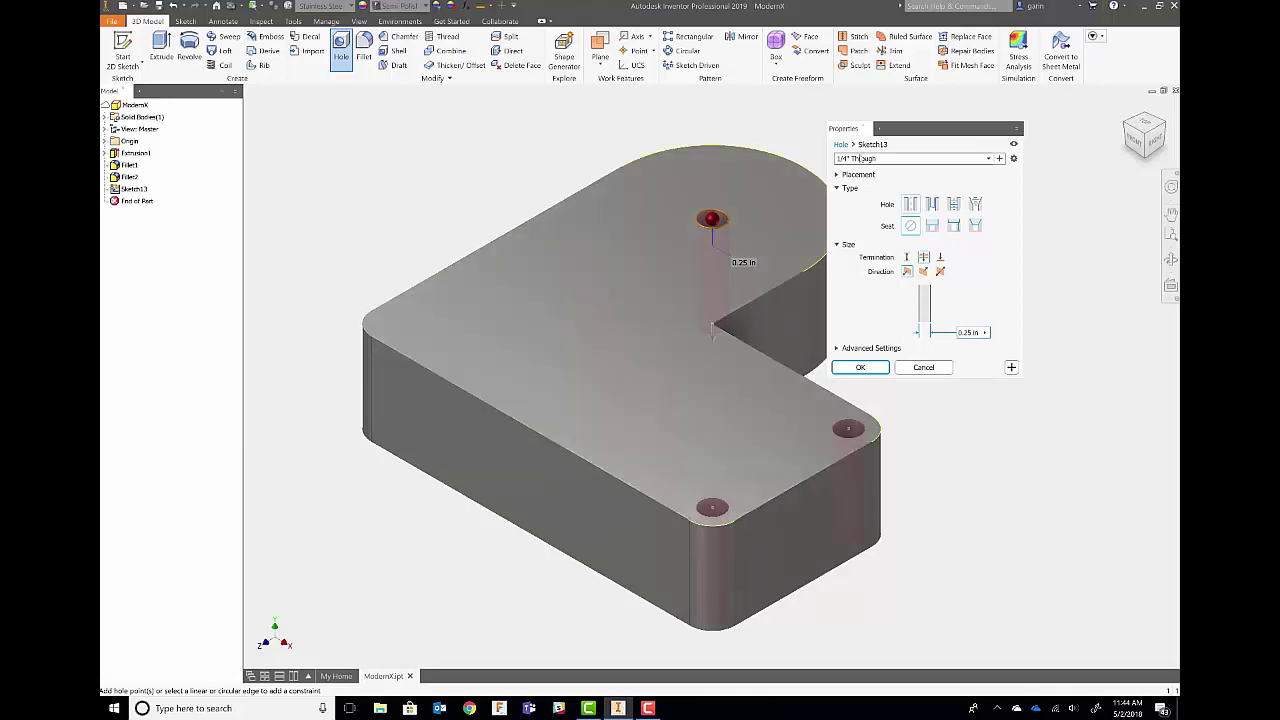
pyautogui.click(869, 147)
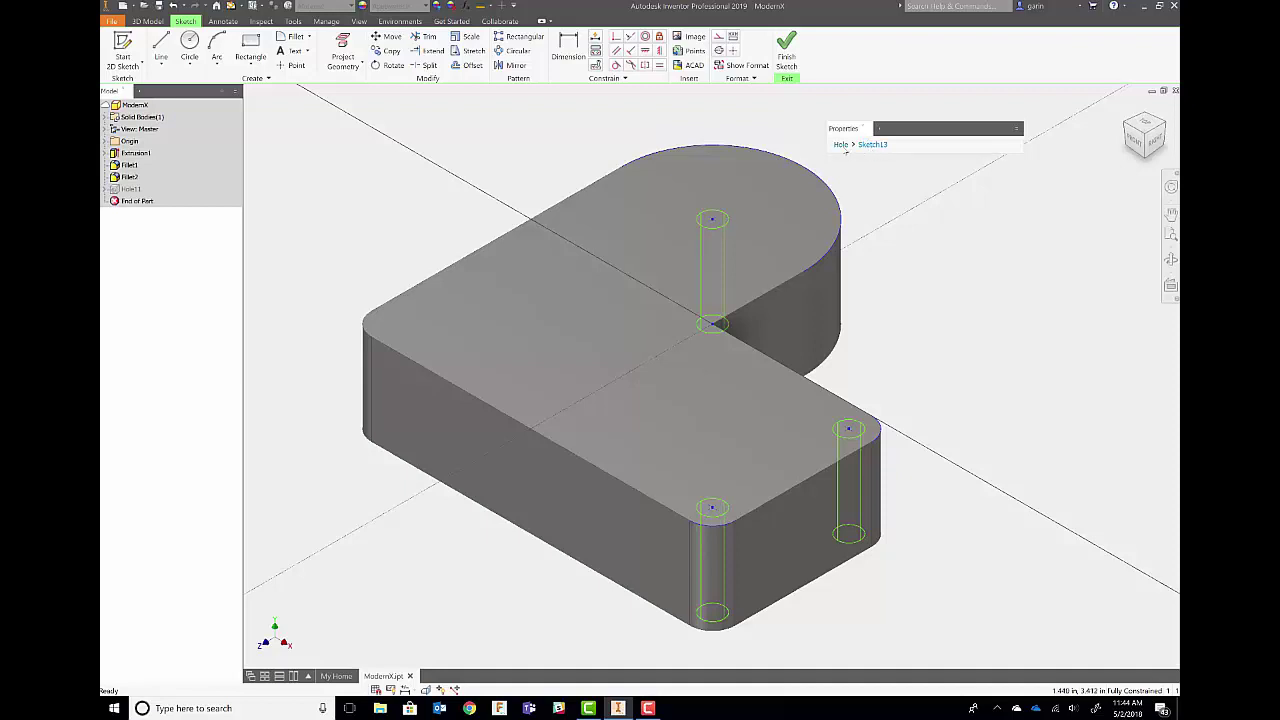
# Step: Finish Sketch13 to preview the three 1/4" through holes in the Hole panel
pyautogui.click(841, 144)
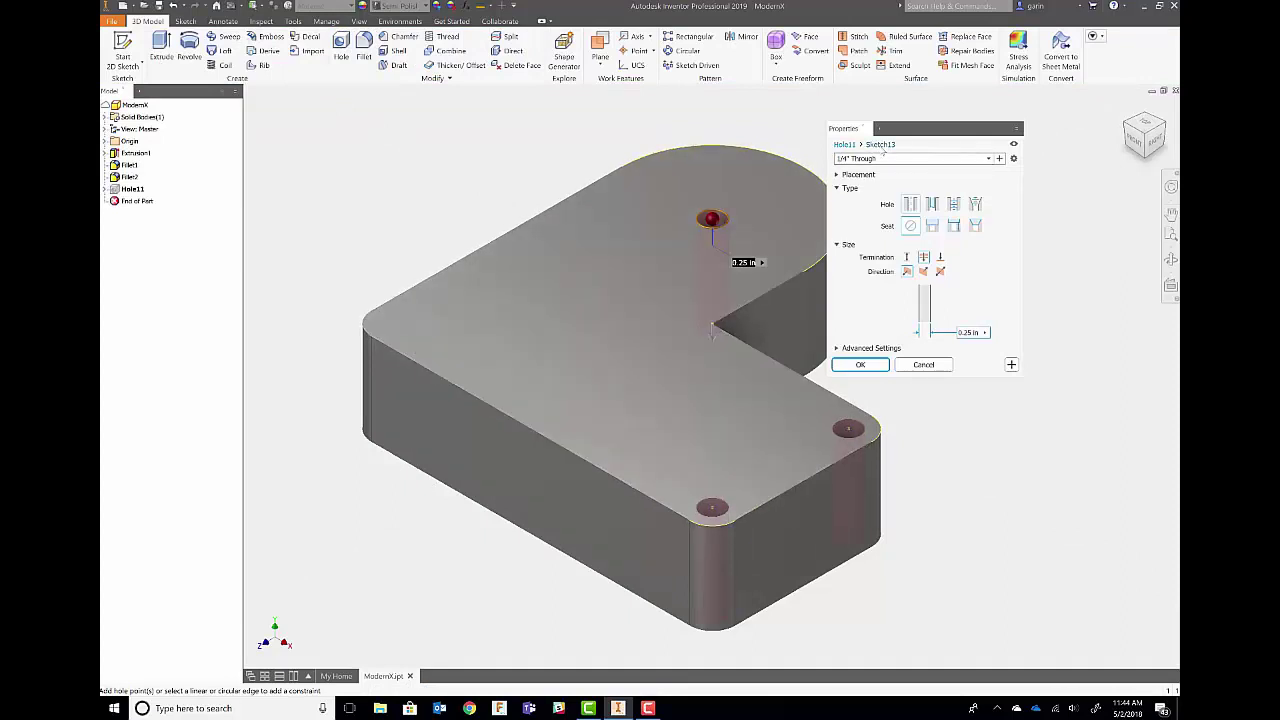
# Step: Re-edit Sketch13 and add a fourth hole point on the top face
pyautogui.click(883, 146)
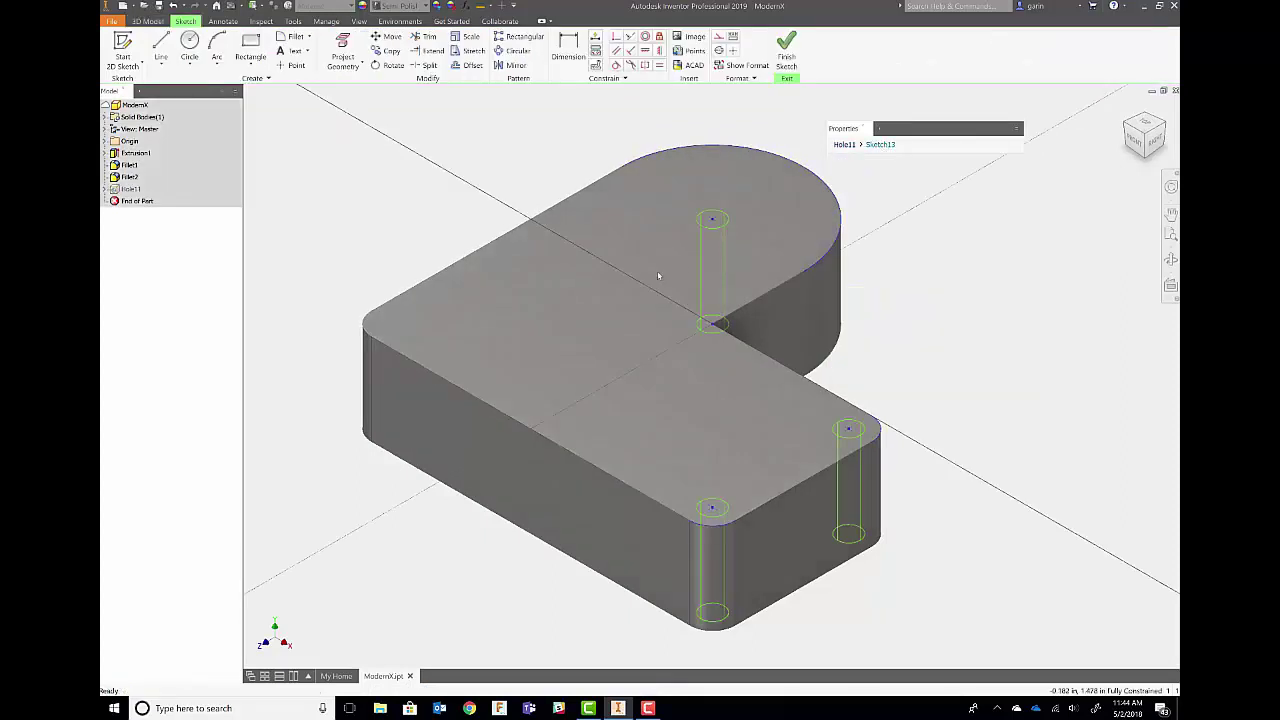
pyautogui.click(292, 65)
pyautogui.click(497, 318)
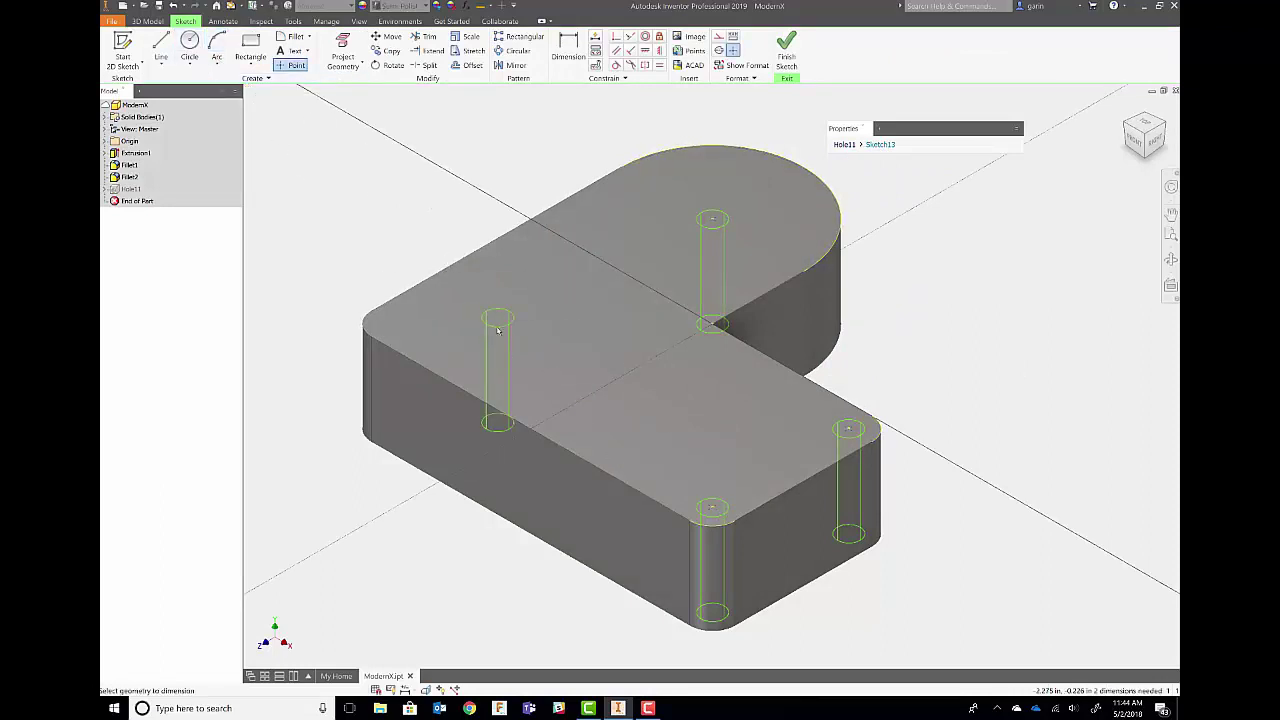
# Step: Dimension the new point .500 from the back edge and cut all four through holes
pyautogui.press('d')
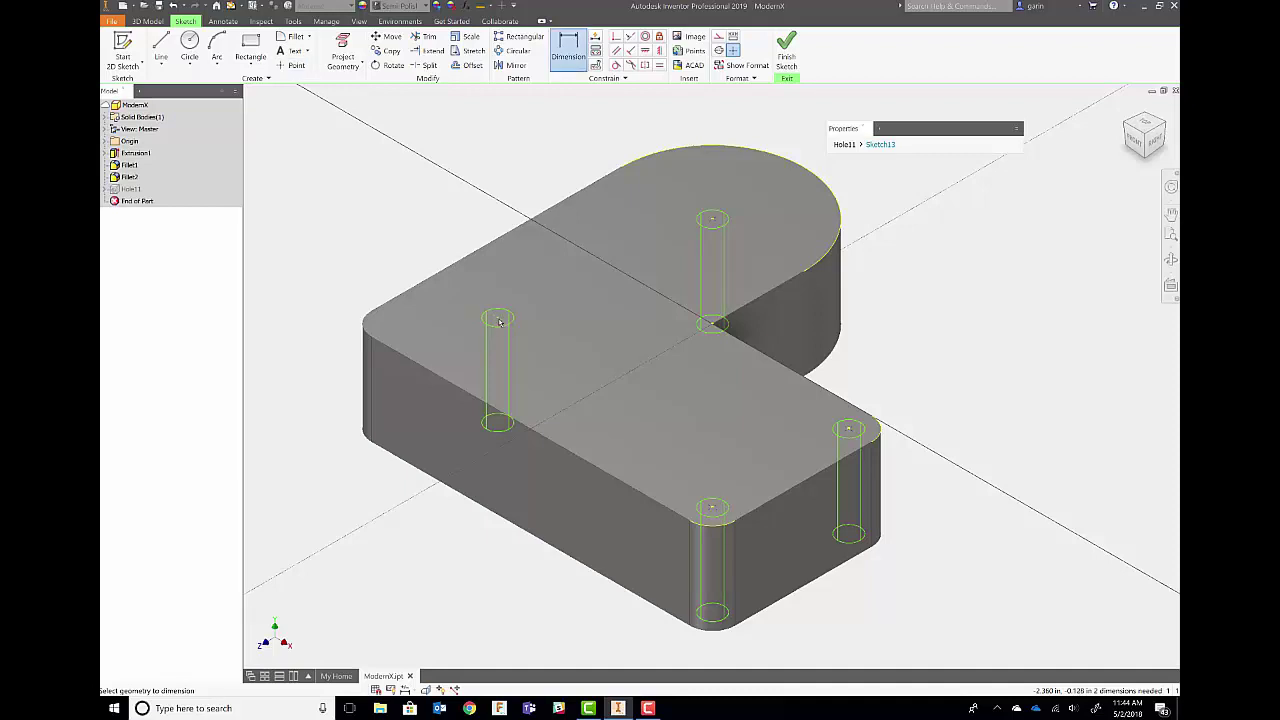
pyautogui.click(465, 266)
pyautogui.click(405, 248)
pyautogui.write('.5')
pyautogui.press('Return')
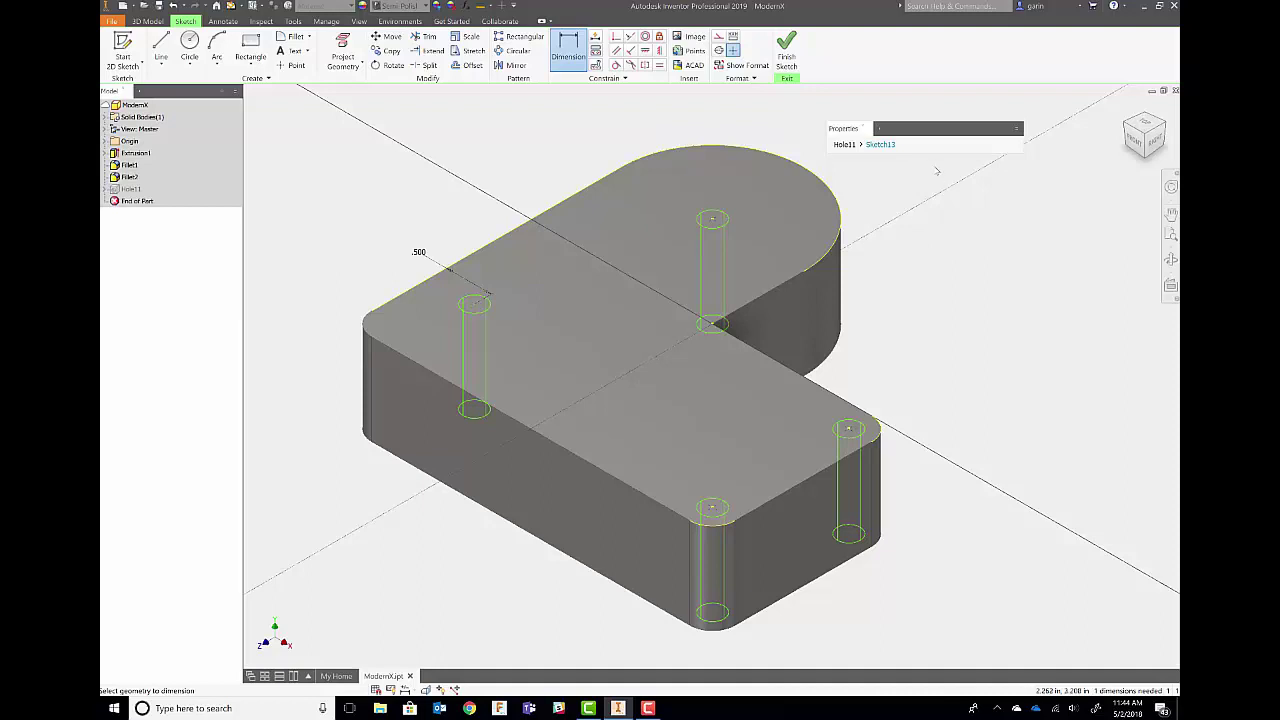
pyautogui.click(845, 144)
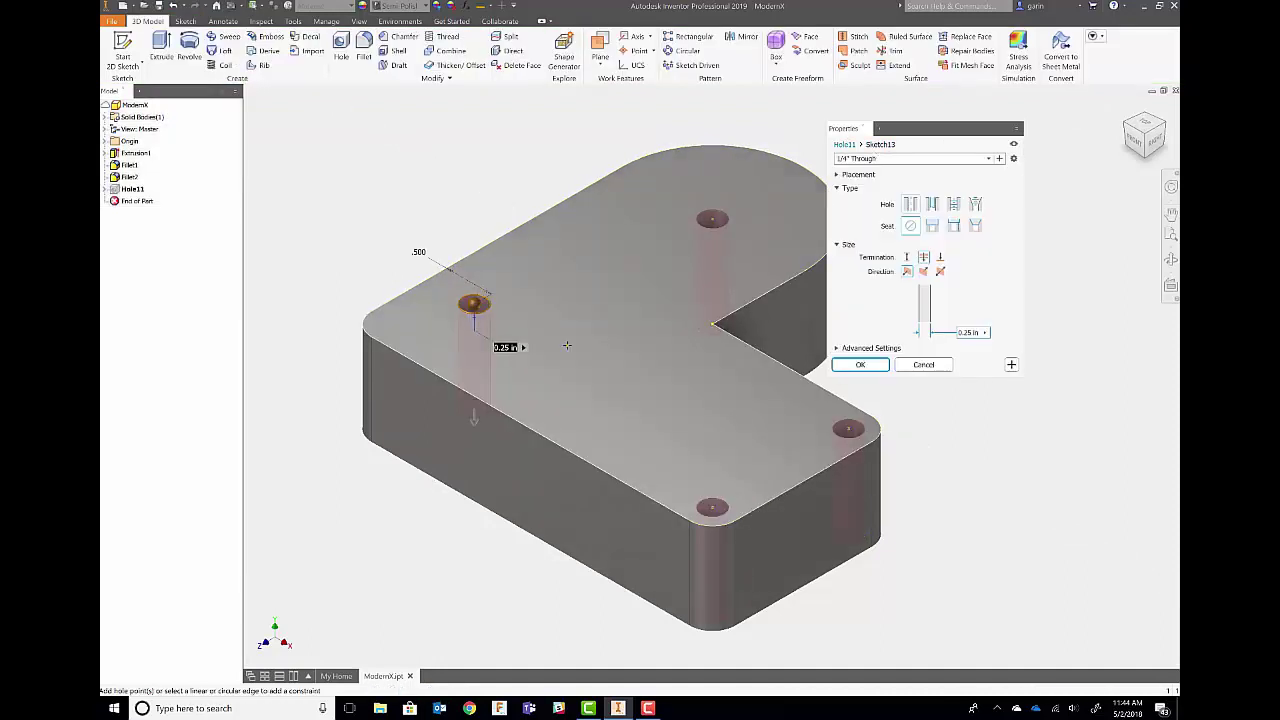
pyautogui.click(860, 364)
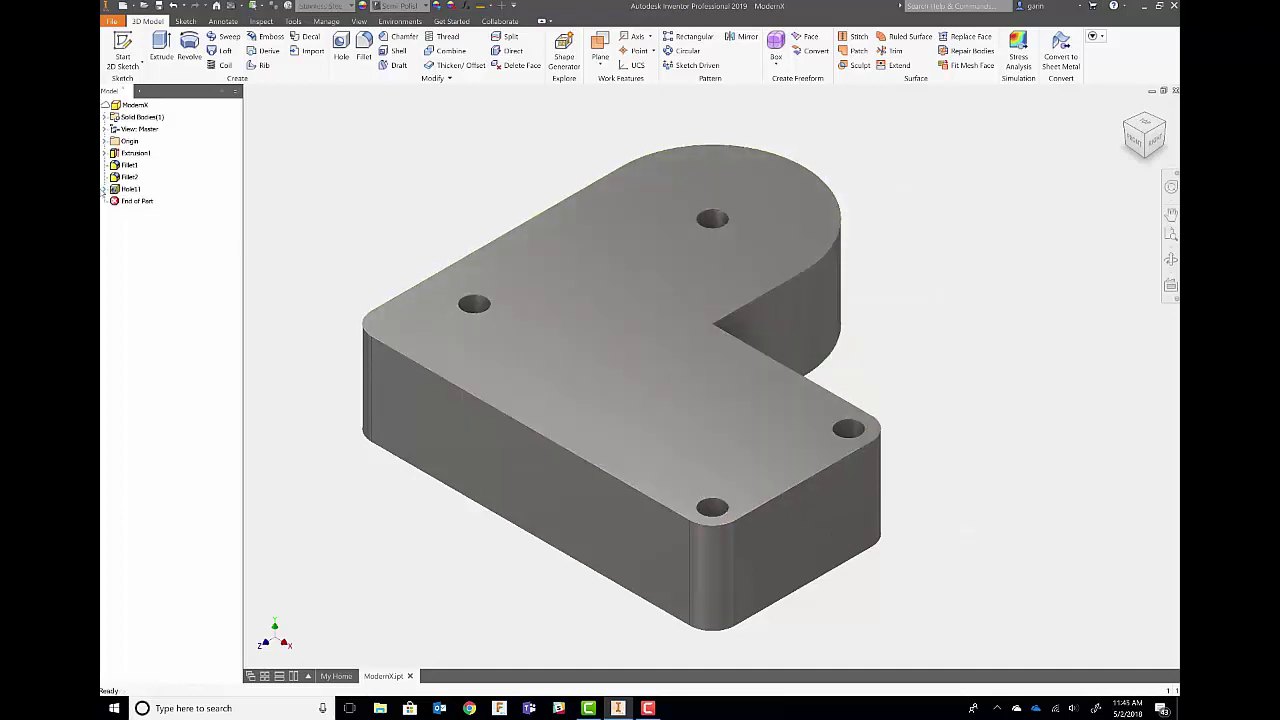
# Step: Expand Hole11 in the model tree to reveal Sketch13, then clear the selection
pyautogui.click(105, 189)
pyautogui.click(140, 201)
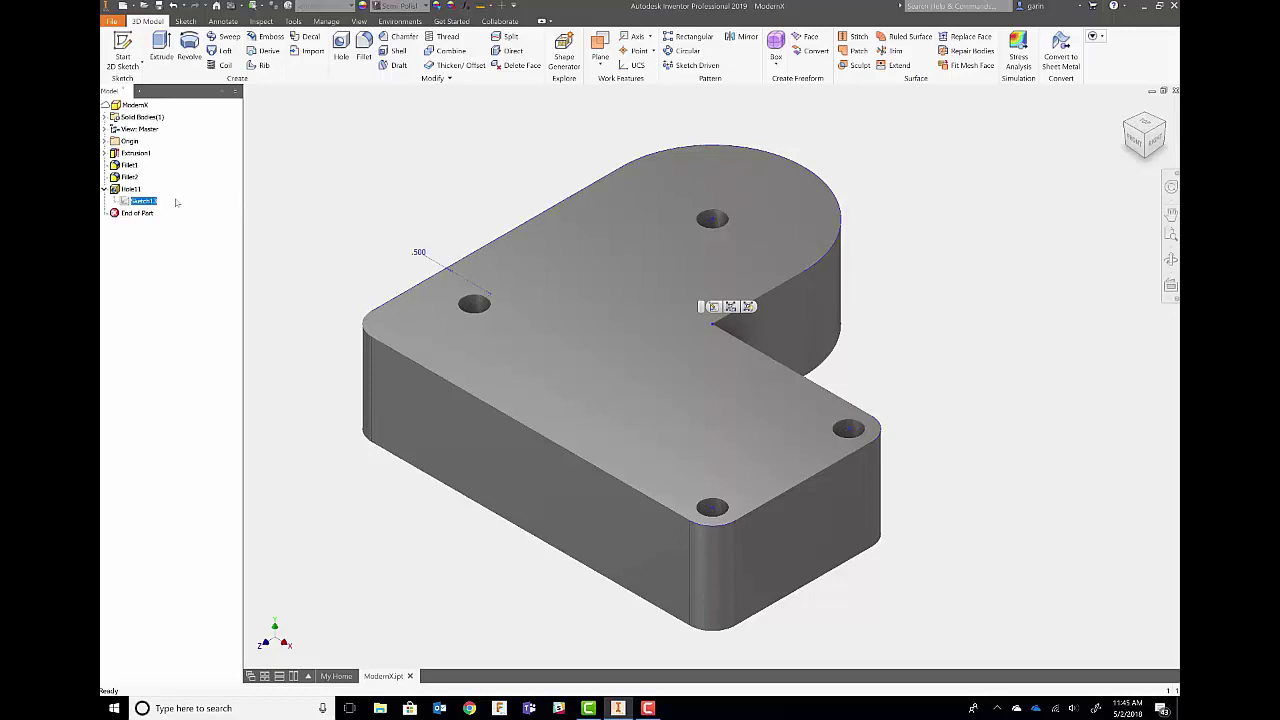
pyautogui.click(132, 189)
pyautogui.click(283, 170)
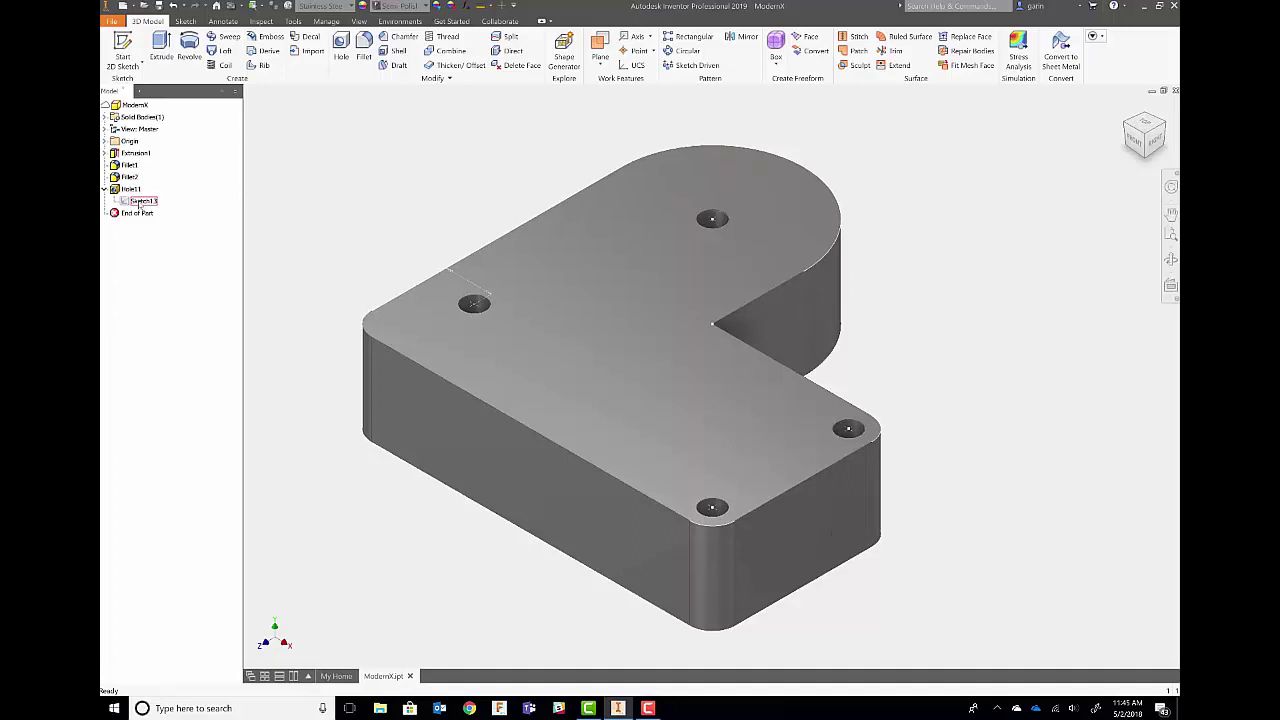
# Step: Edit Hole11, step into Sketch13 and back, then close it with holes unchanged
pyautogui.doubleClick(132, 189)
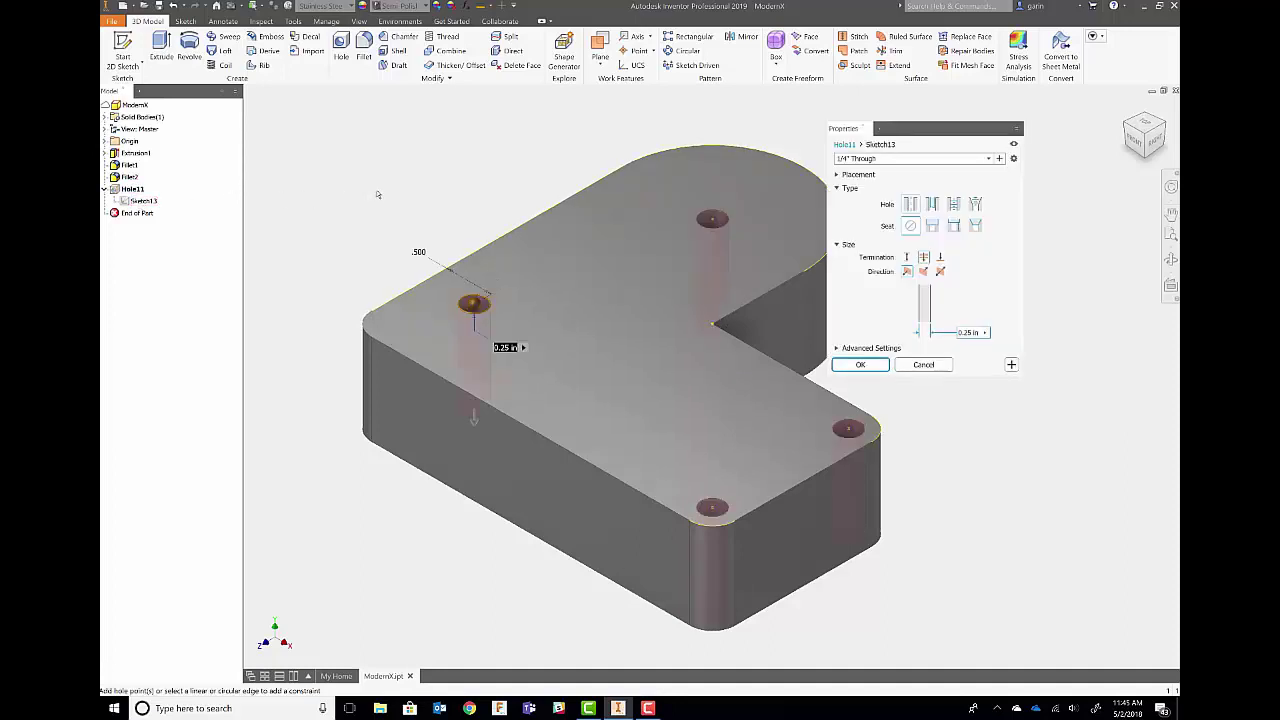
pyautogui.click(870, 145)
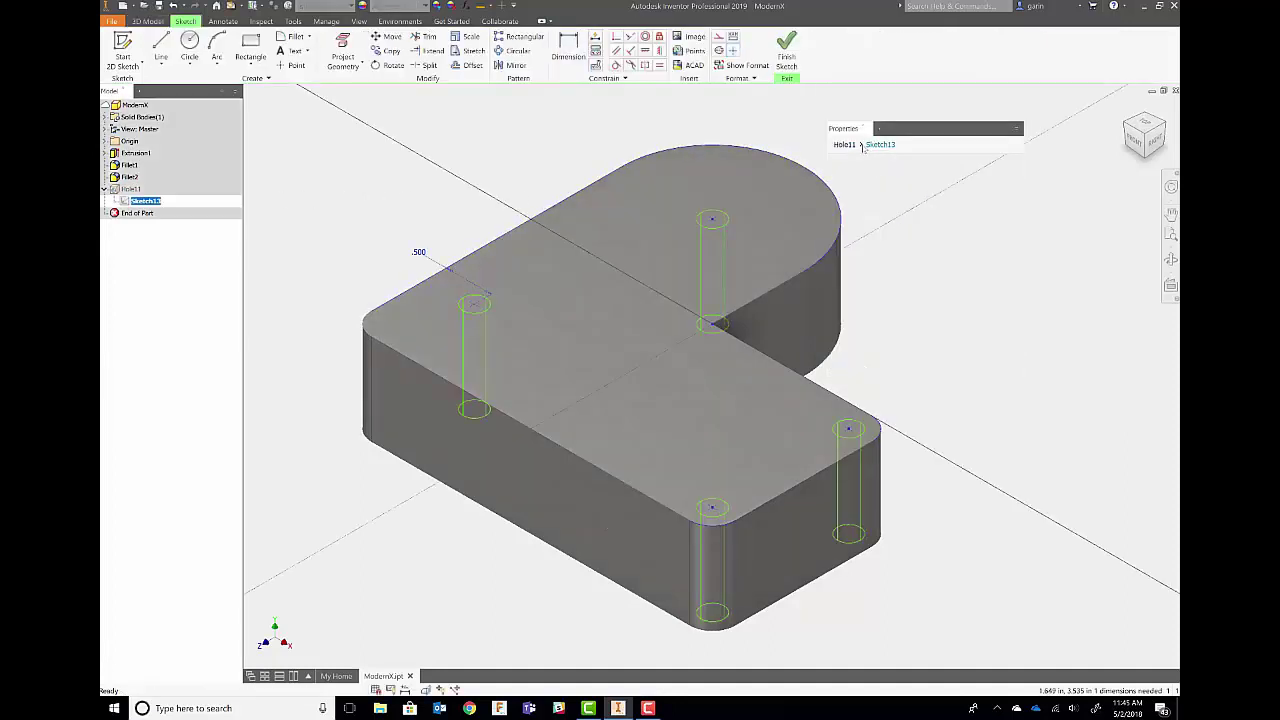
pyautogui.click(845, 145)
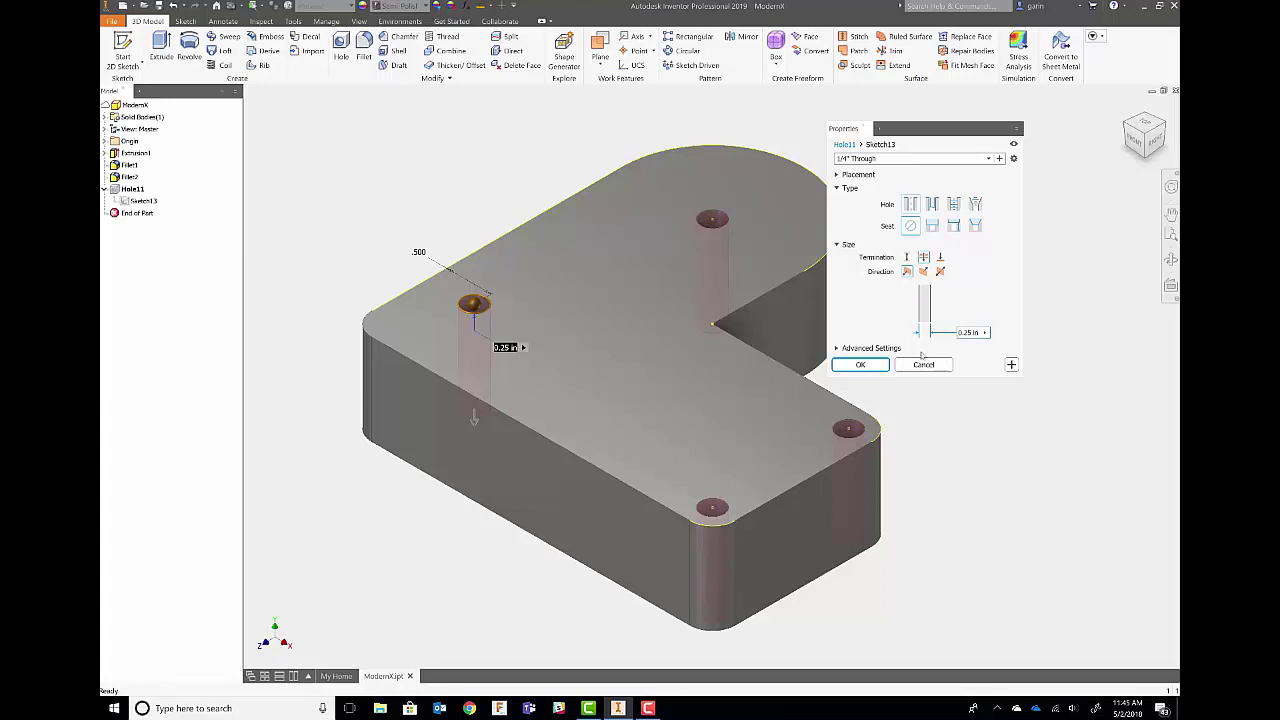
pyautogui.press('Return')
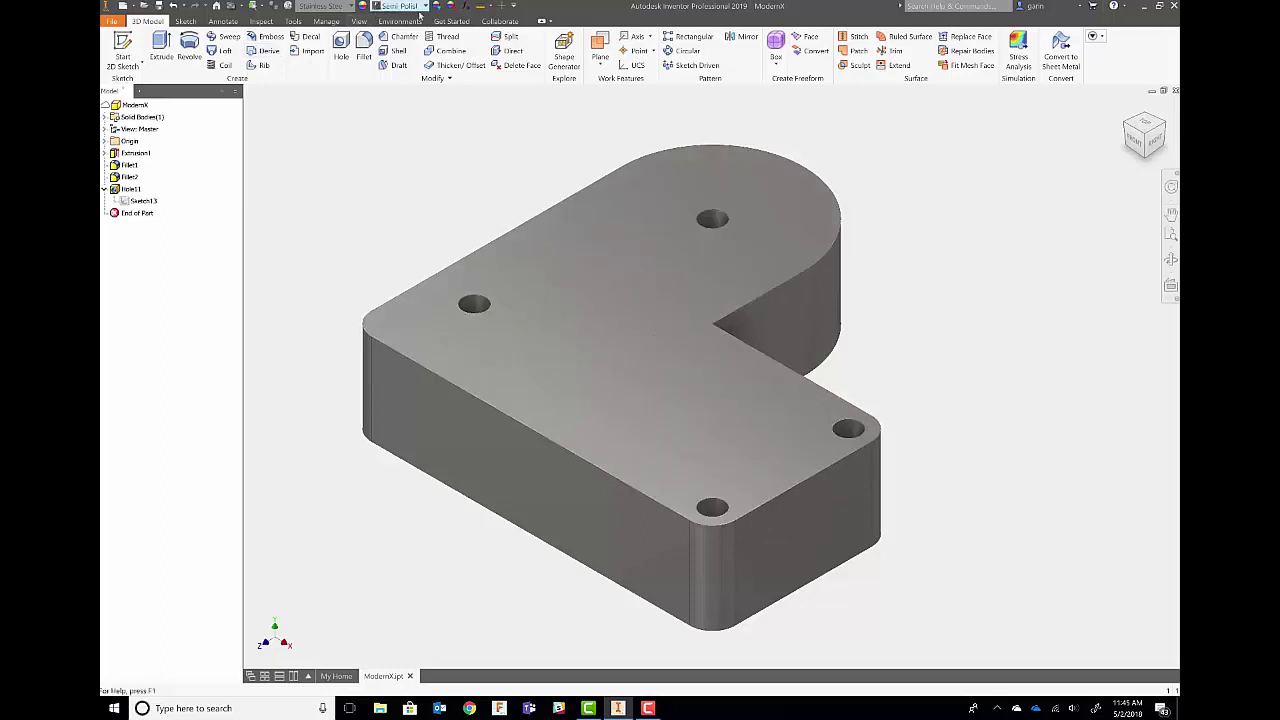
# Step: Start the Measure tool and move its readout to the lower left
pyautogui.click(481, 9)
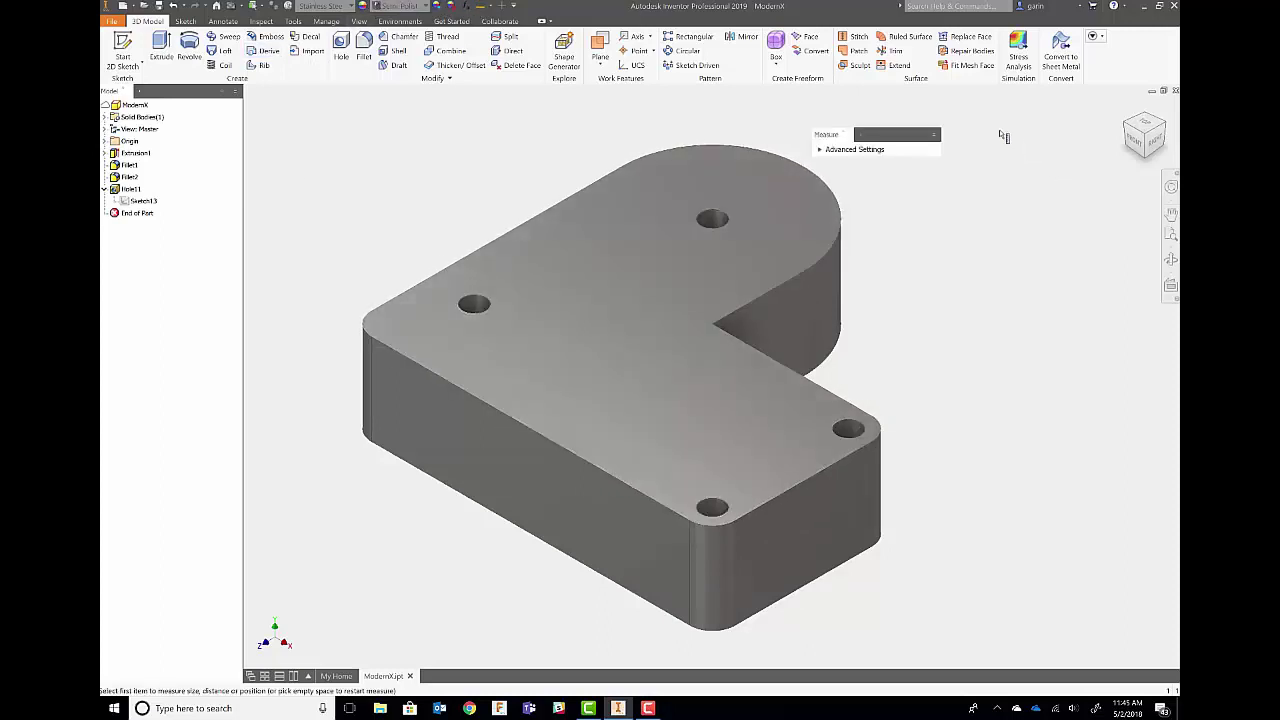
pyautogui.moveTo(893, 137)
pyautogui.mouseDown()
pyautogui.moveTo(896, 155)
pyautogui.moveTo(1000, 228)
pyautogui.moveTo(1163, 233)
pyautogui.moveTo(835, 200)
pyautogui.moveTo(309, 203)
pyautogui.moveTo(309, 263)
pyautogui.moveTo(193, 681)
pyautogui.mouseUp()
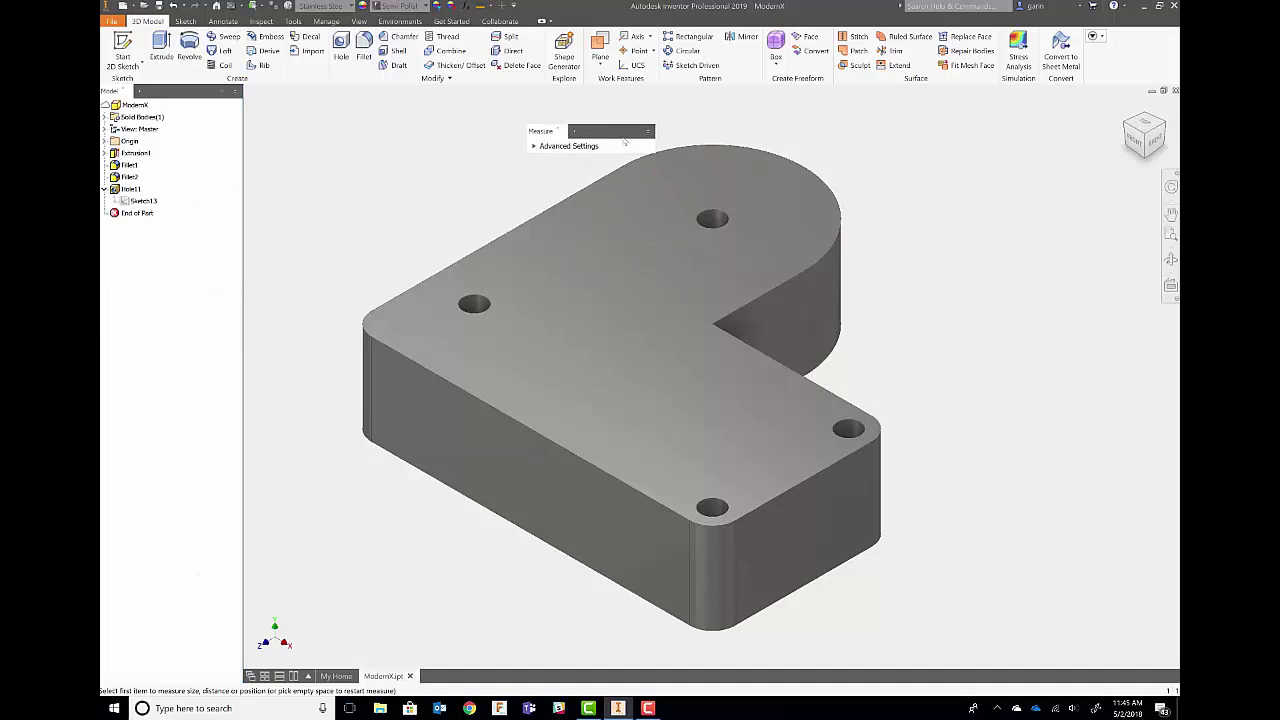
# Step: Measure the 2.000 in distance from the front top edge to the notch edge and accumulate it
pyautogui.click(636, 493)
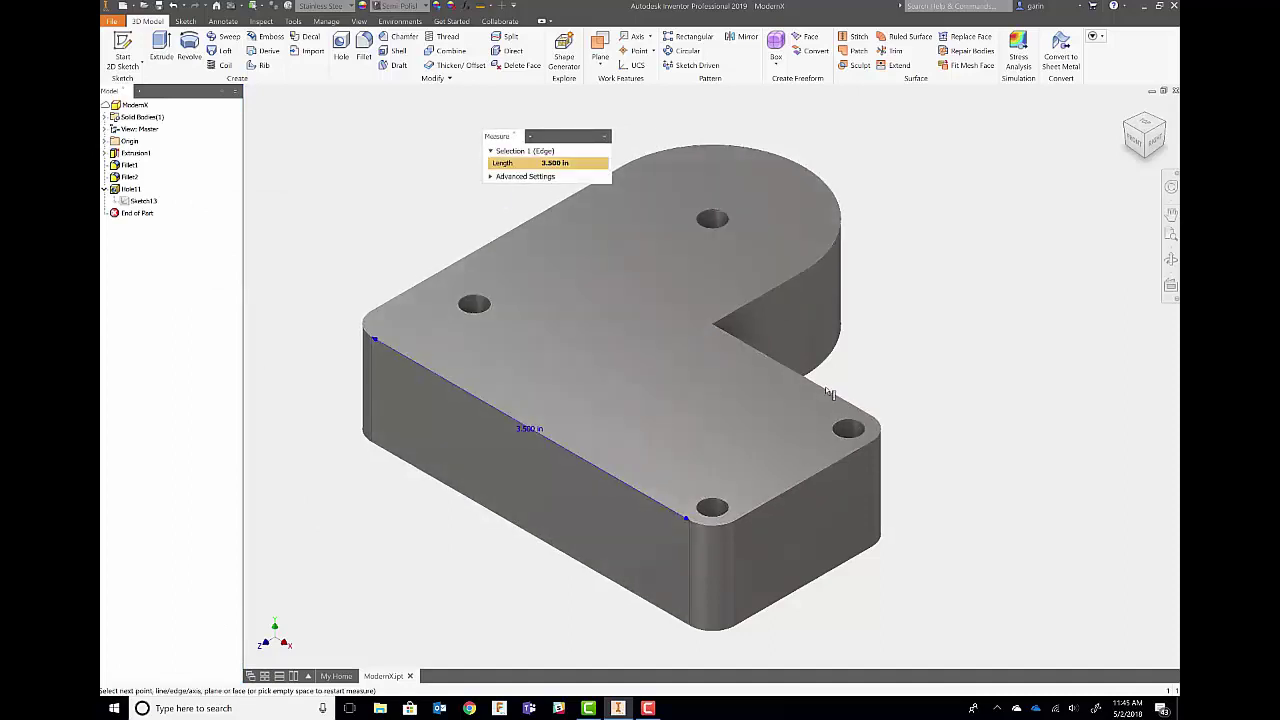
pyautogui.click(657, 501)
pyautogui.click(659, 505)
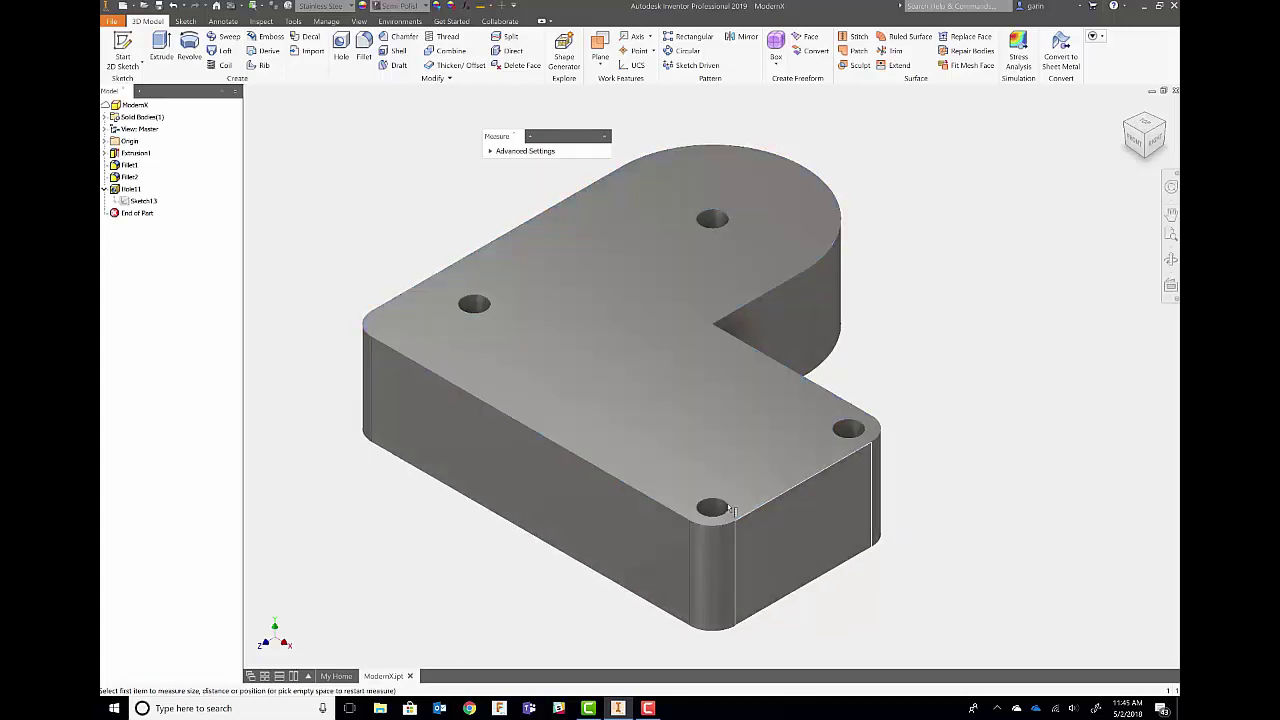
pyautogui.click(658, 503)
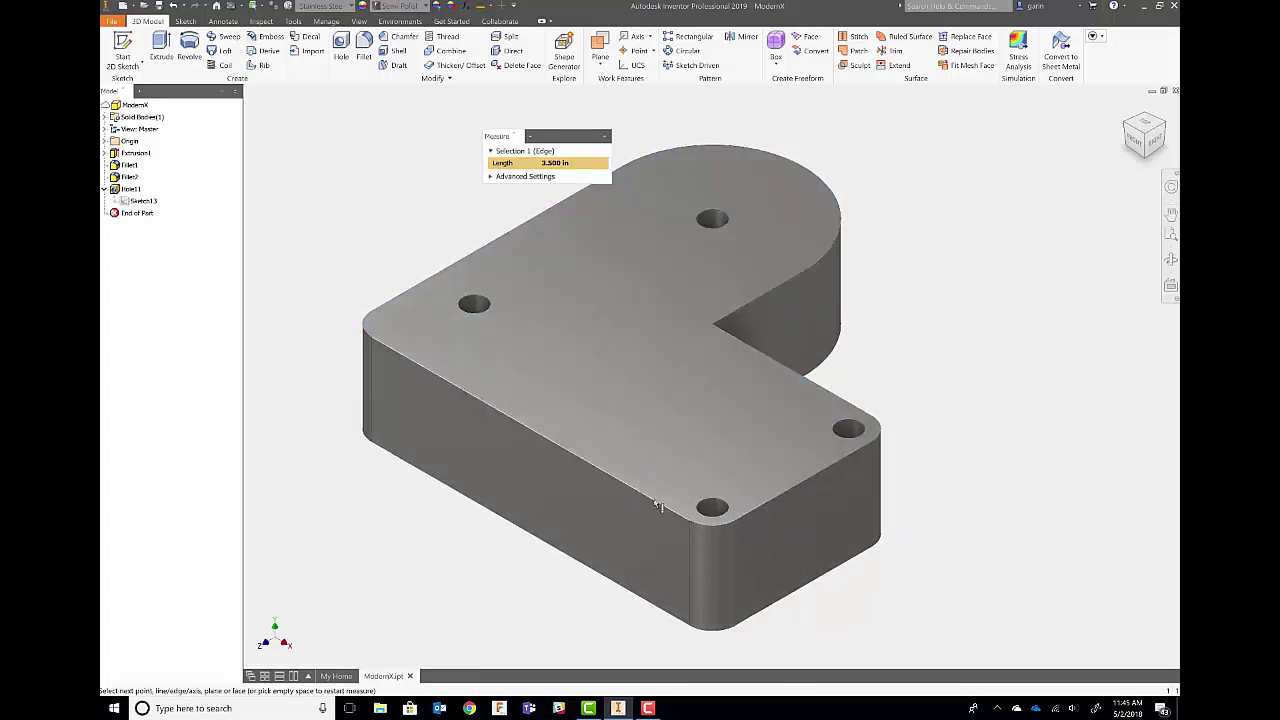
pyautogui.click(831, 393)
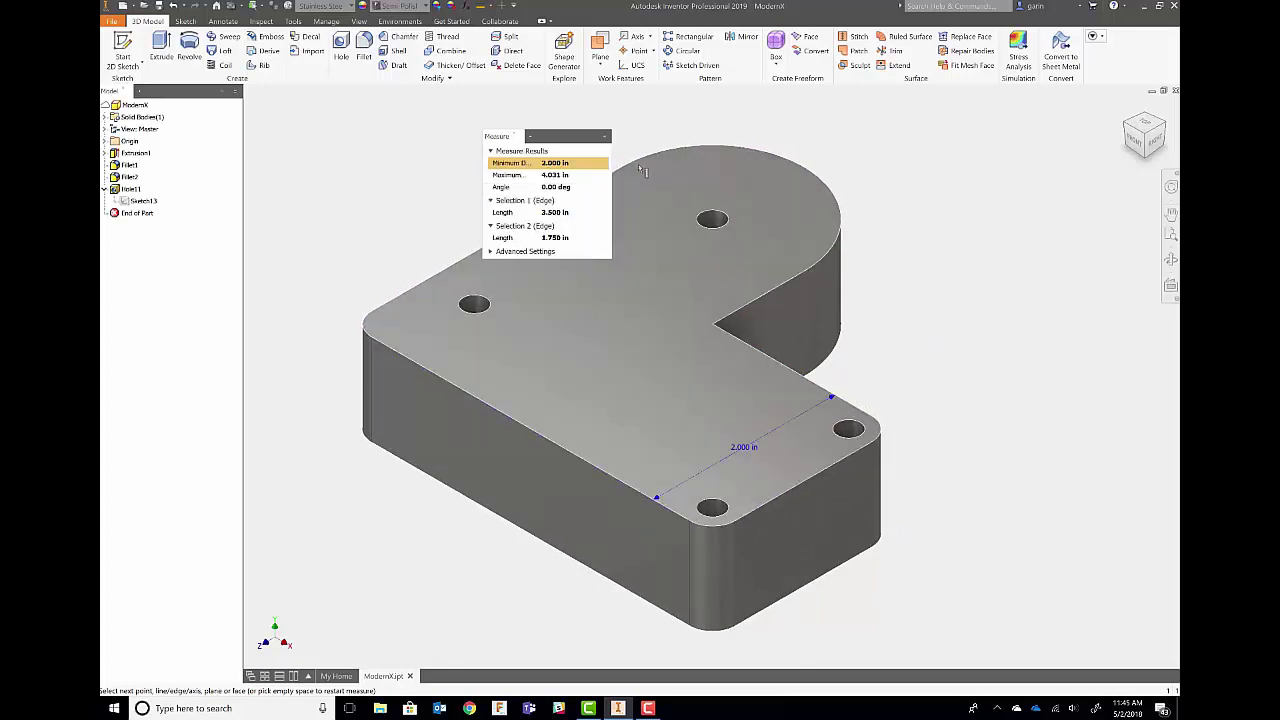
pyautogui.click(600, 163)
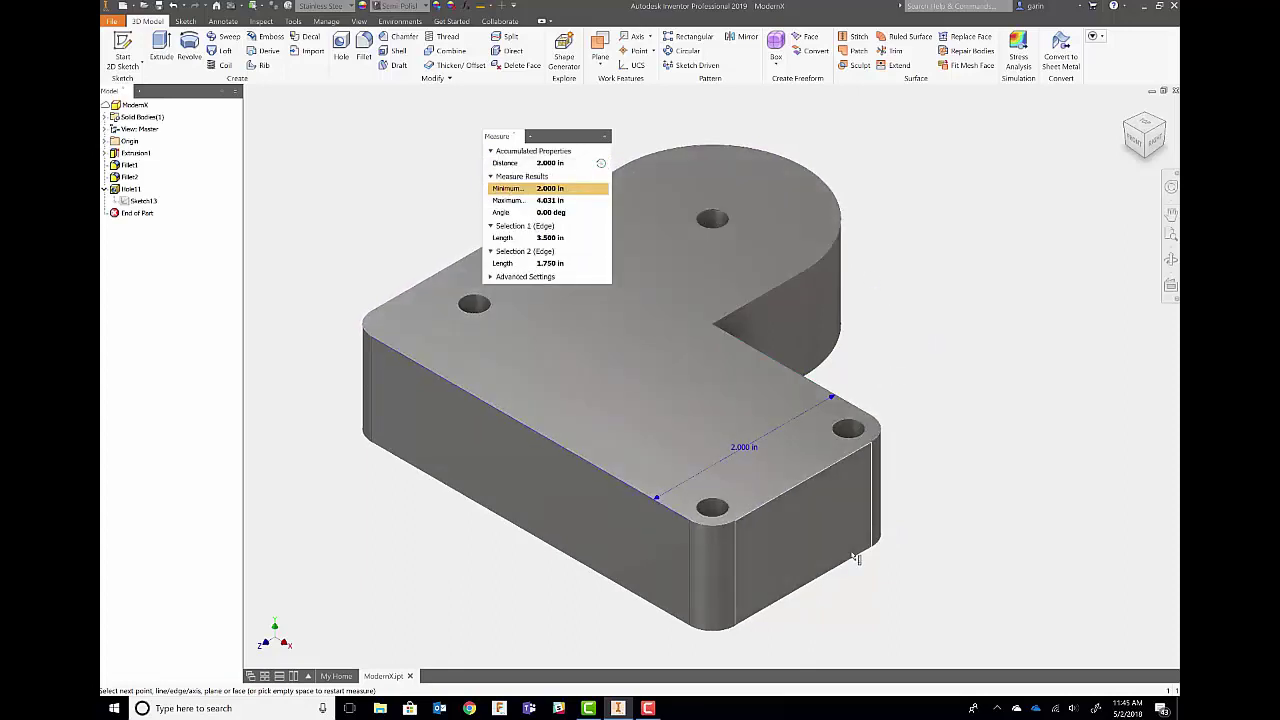
# Step: Measure the 4.000 in right-front to back-left edge distance, bringing the total to 6.000 in
pyautogui.click(815, 467)
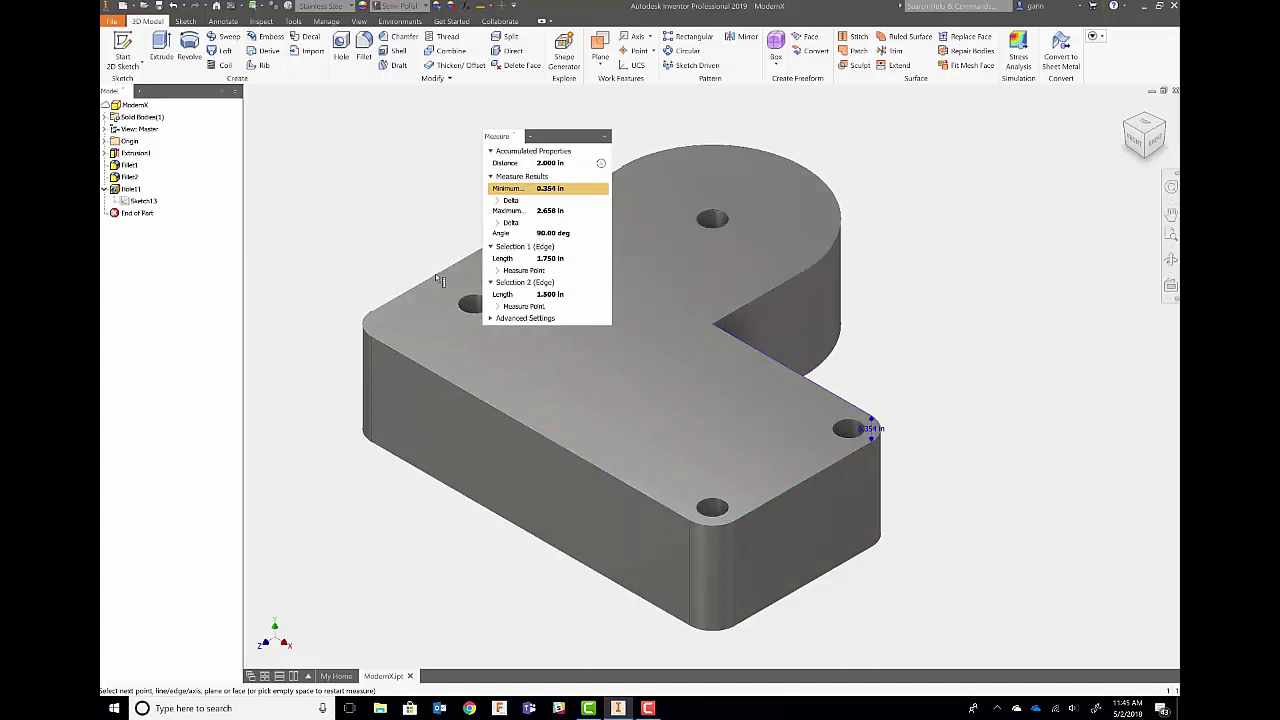
pyautogui.click(437, 273)
pyautogui.click(600, 188)
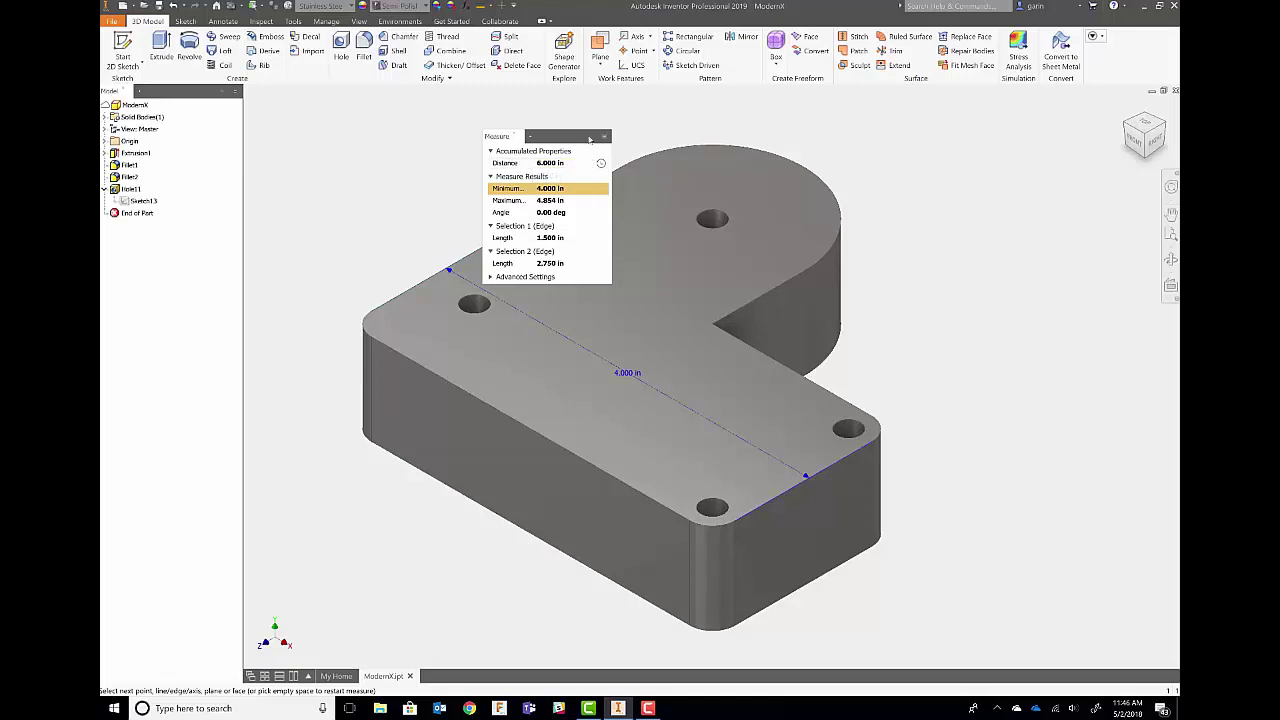
pyautogui.press('Escape')
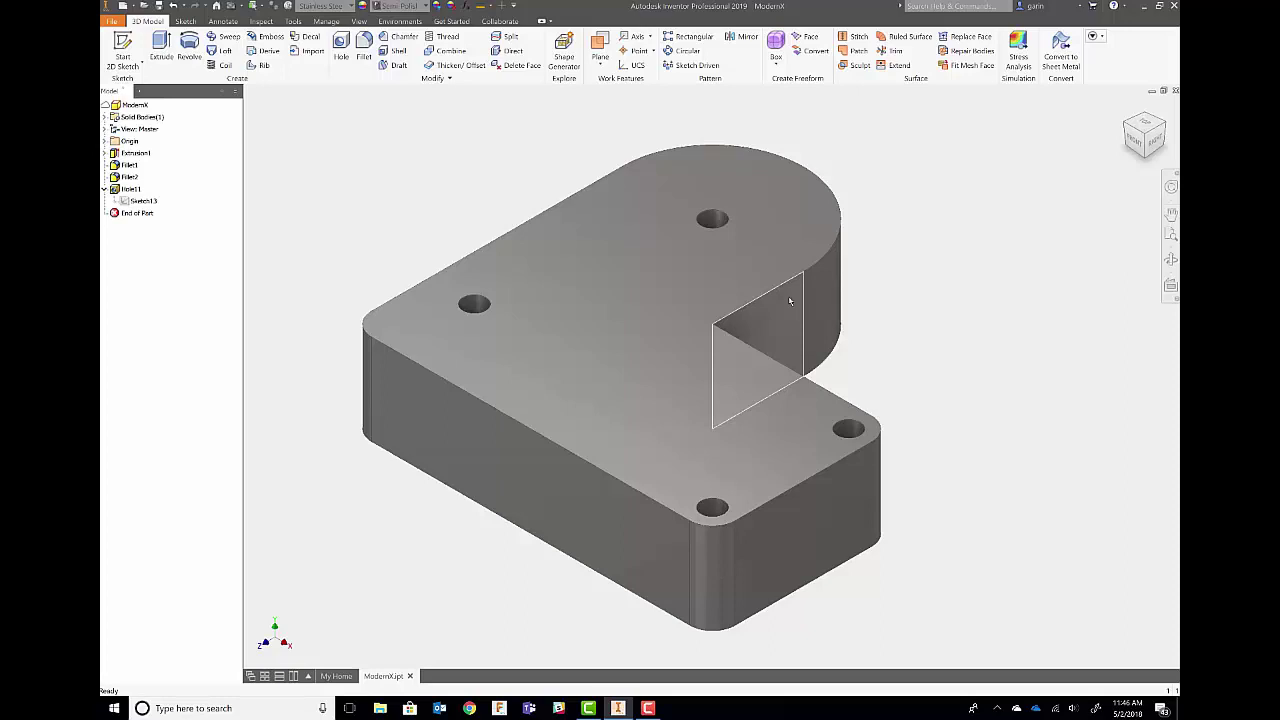
pyautogui.moveTo(789, 301)
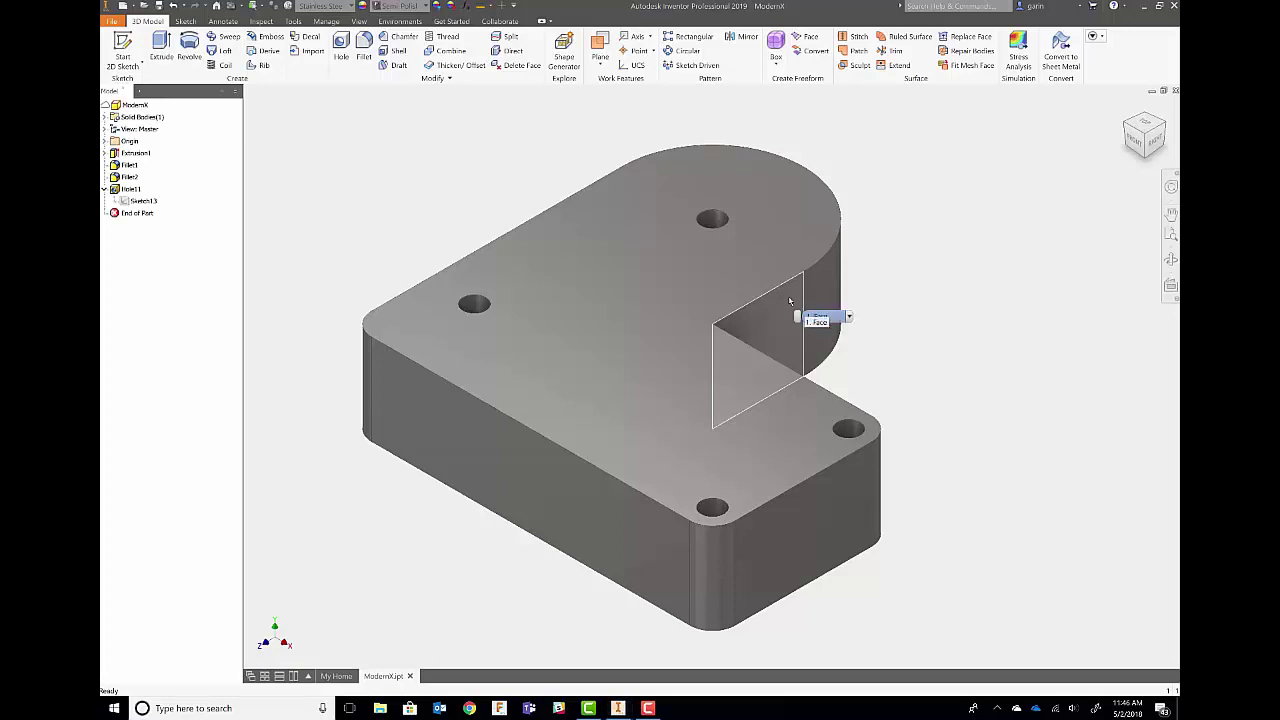